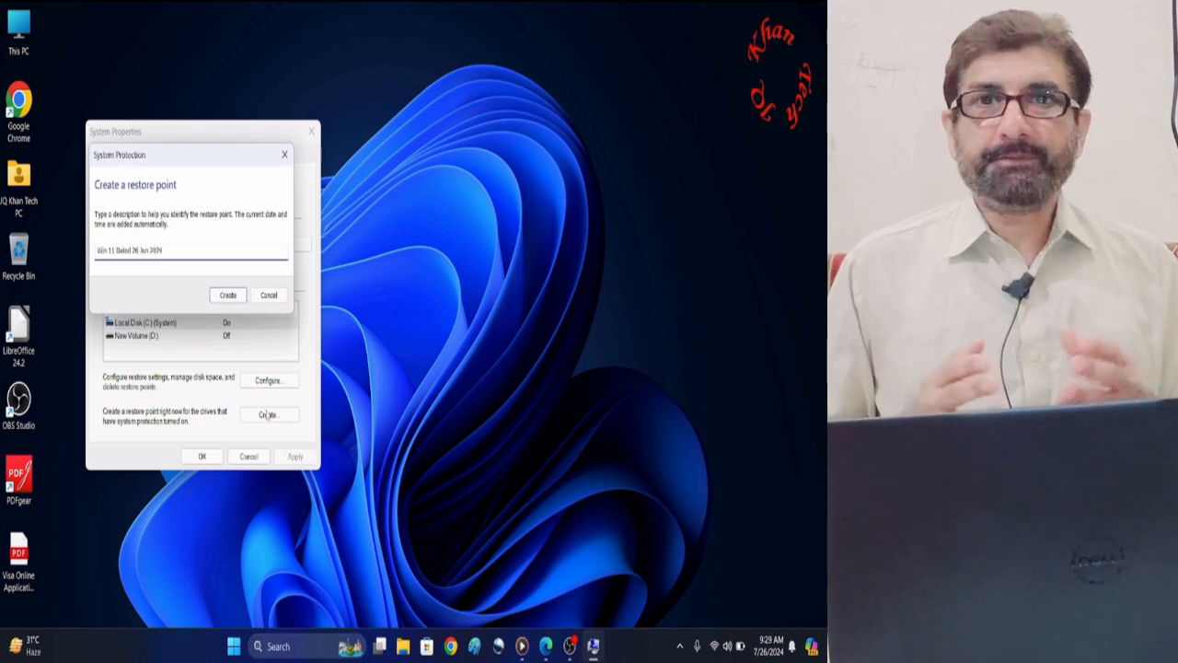
Create the restore point with the prepared description "Win 11 Dated 26 Jun 2024" and close System Properties.
click(227, 294)
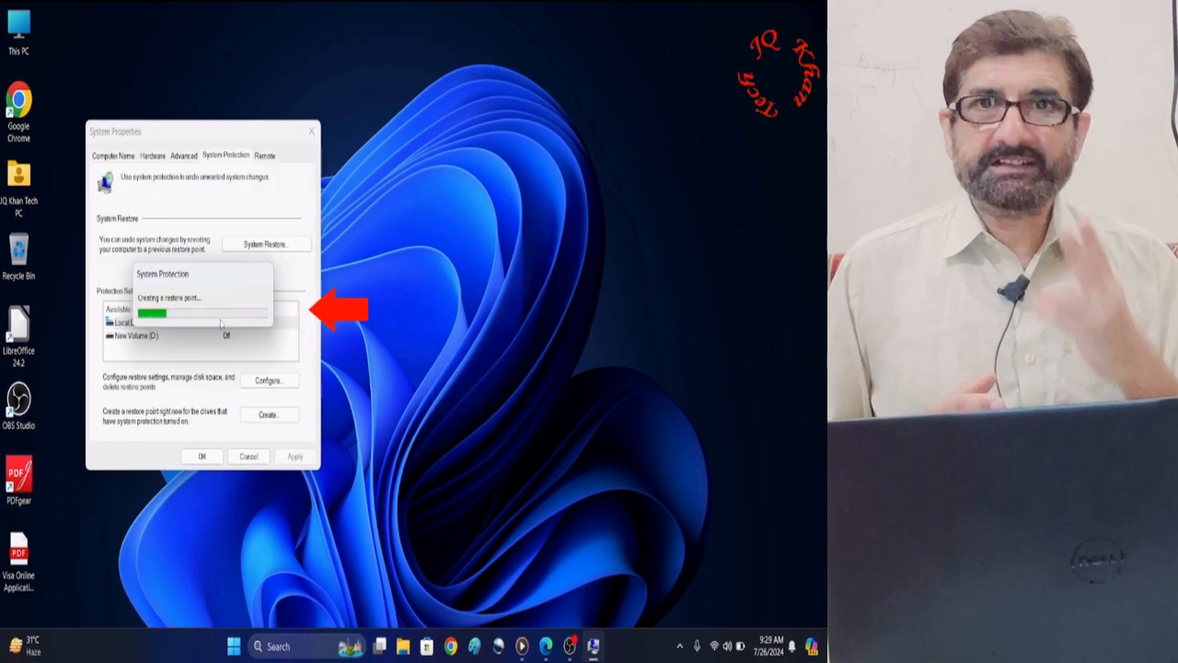
click(268, 309)
click(201, 455)
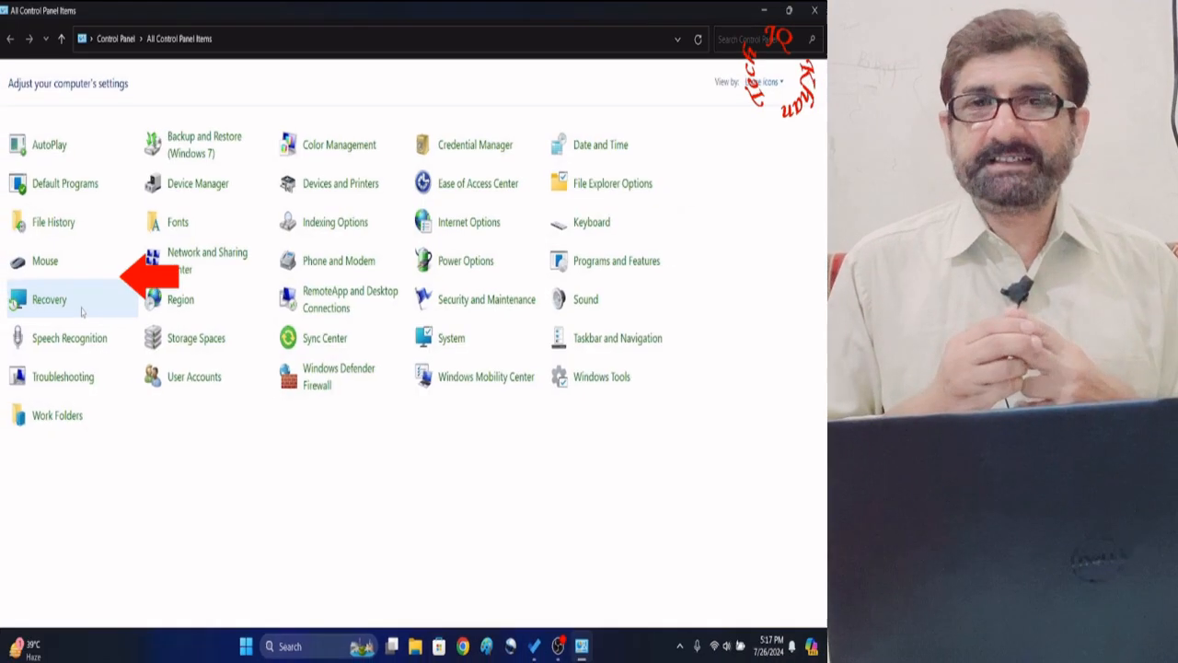
Open the Control Panel Recovery tools and set up a recovery drive on USB drive E: with system files backed up.
click(54, 301)
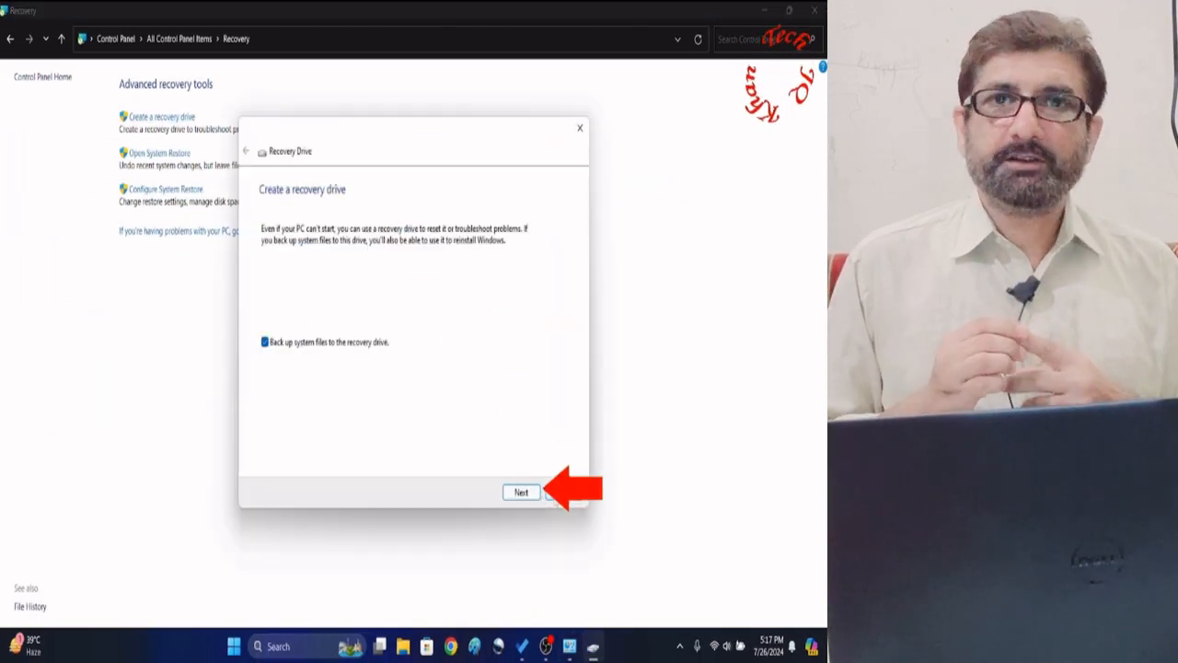
click(520, 490)
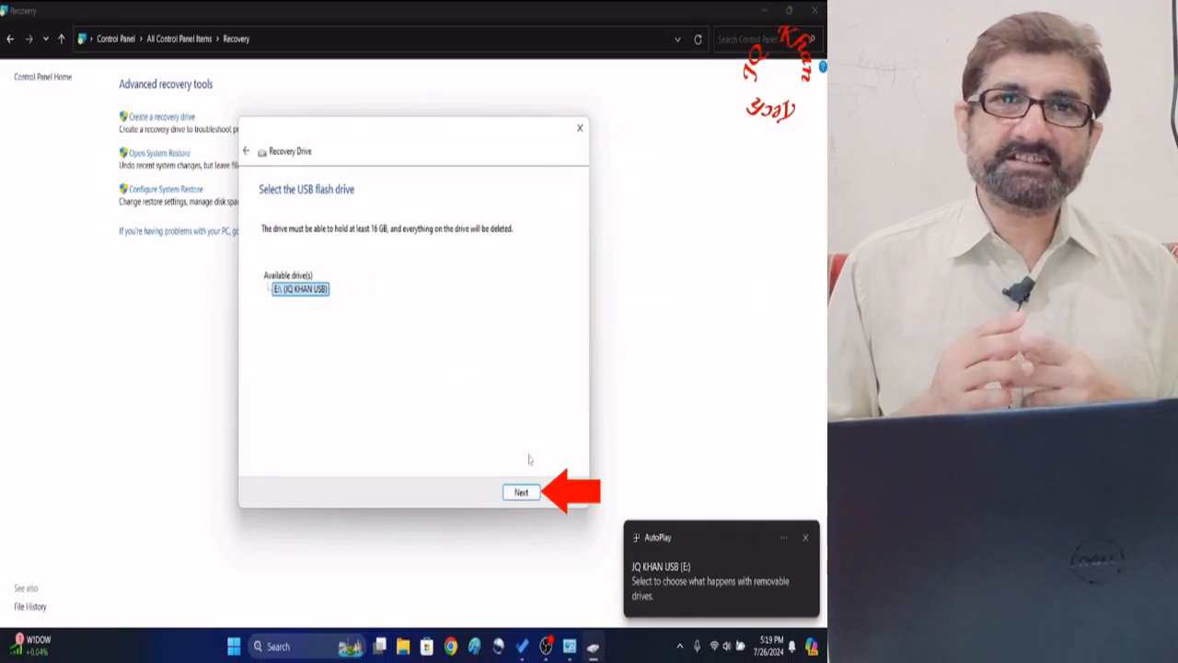
click(525, 498)
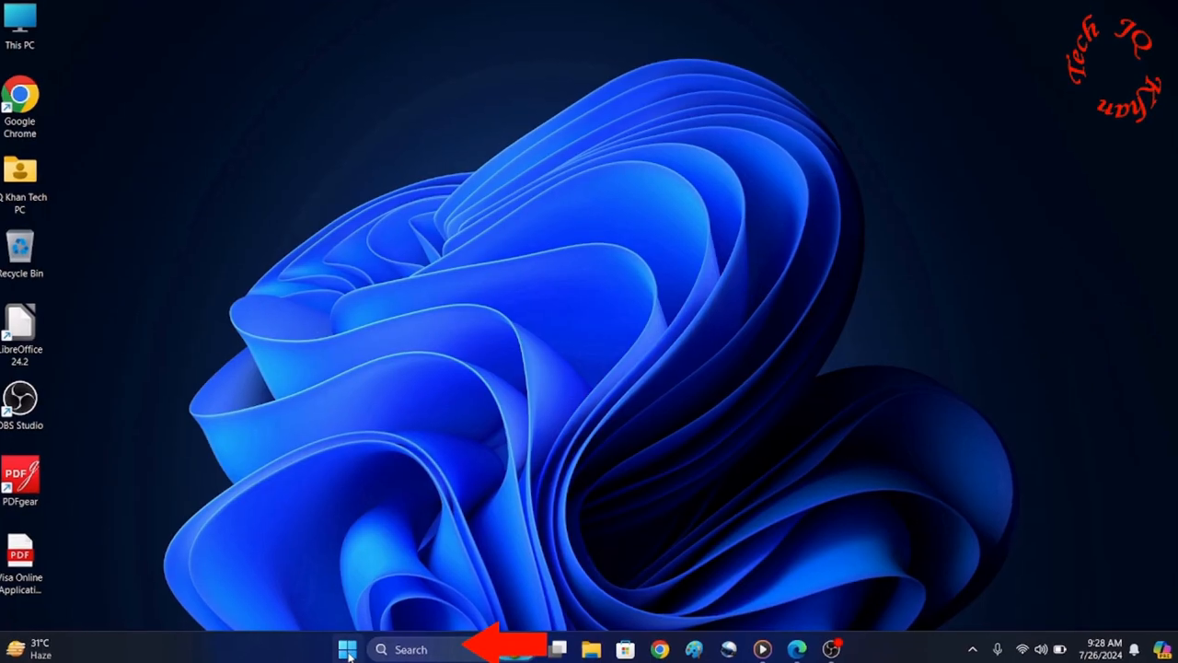
Search Windows for "create a res" and open the Create a restore point settings.
click(344, 655)
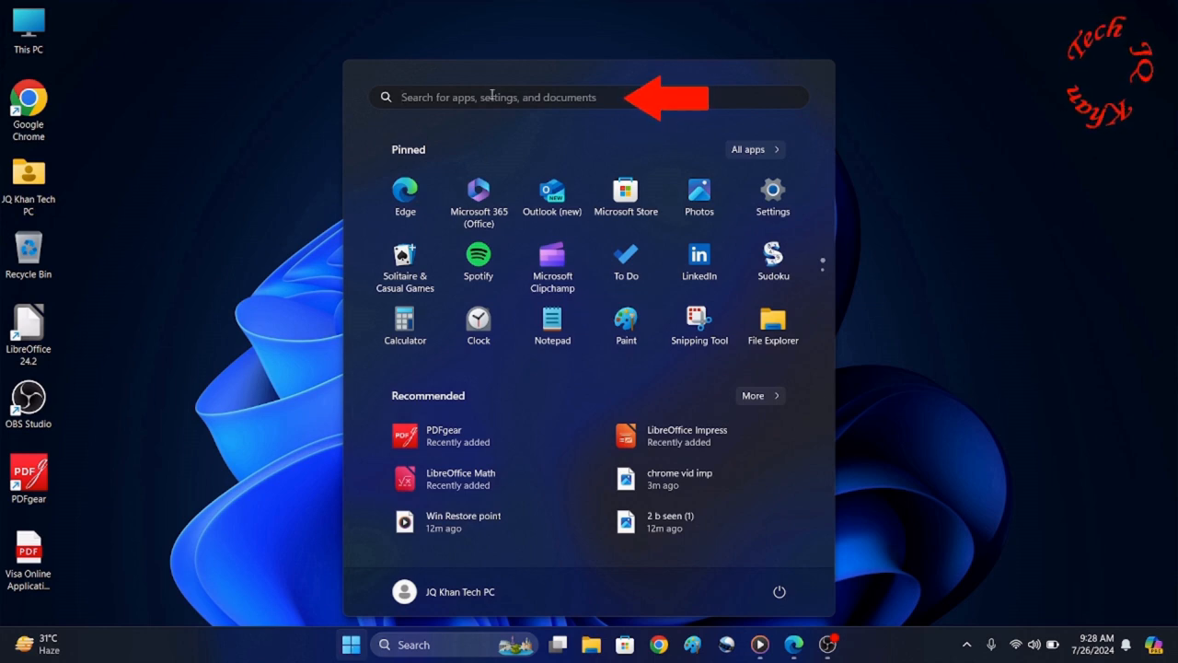
click(492, 95)
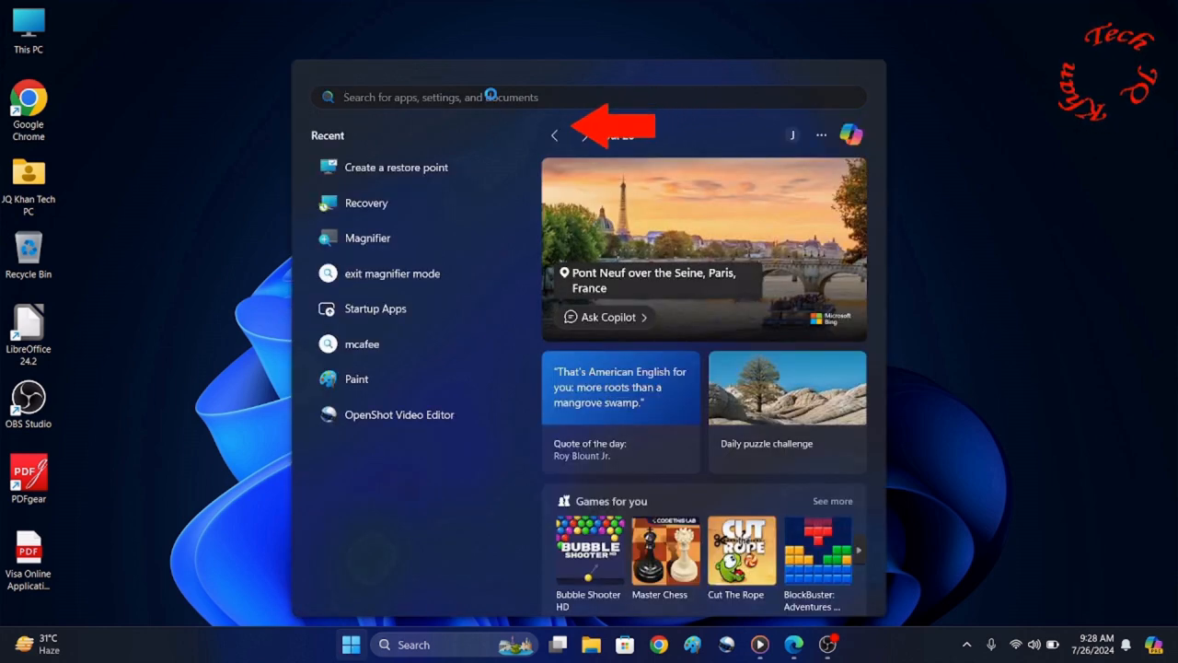
text(re)
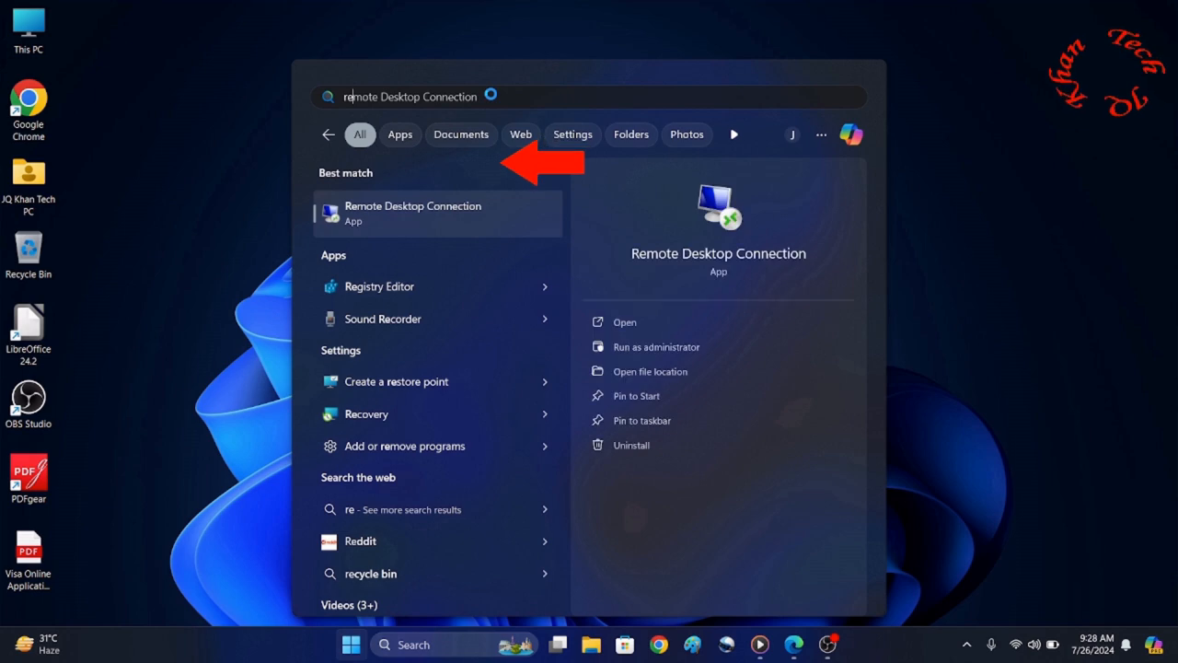
key(BackSpace)
text(create a )
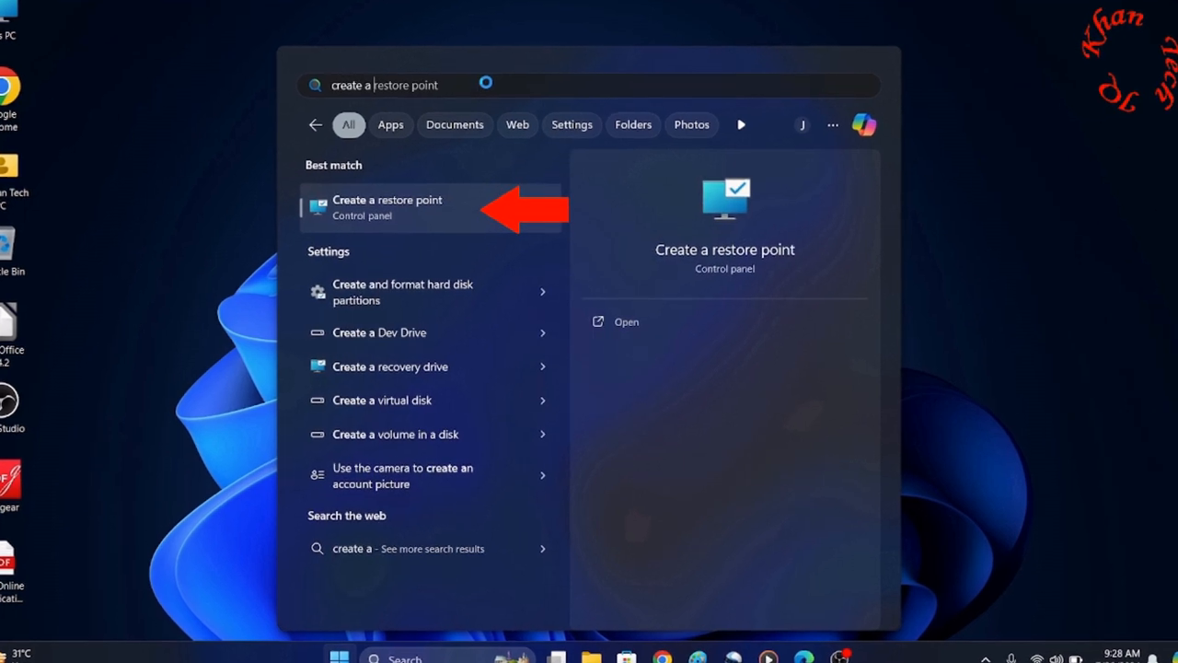
text(res)
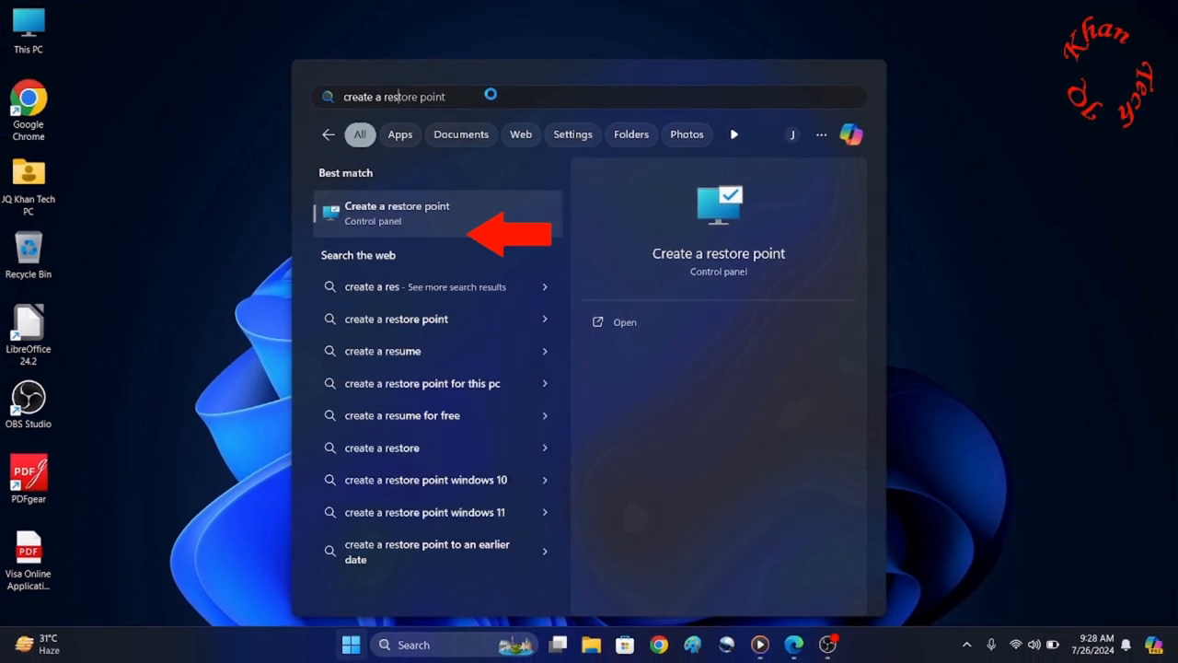
click(443, 208)
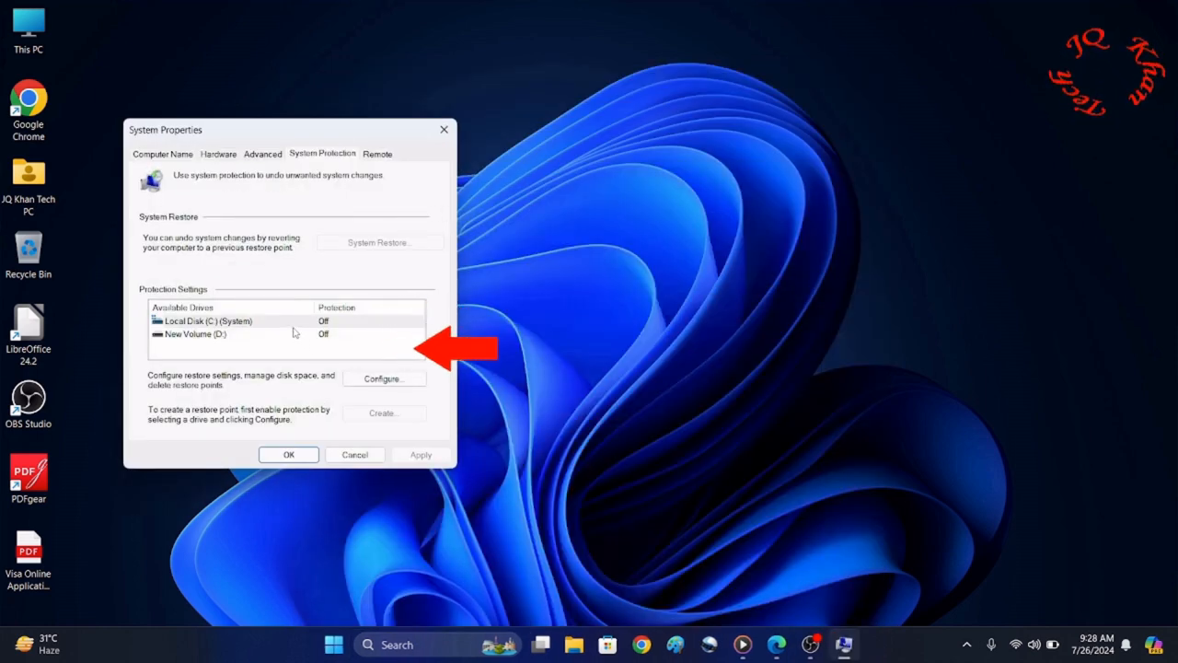
Turn on system protection for Local Disk (C:).
click(299, 323)
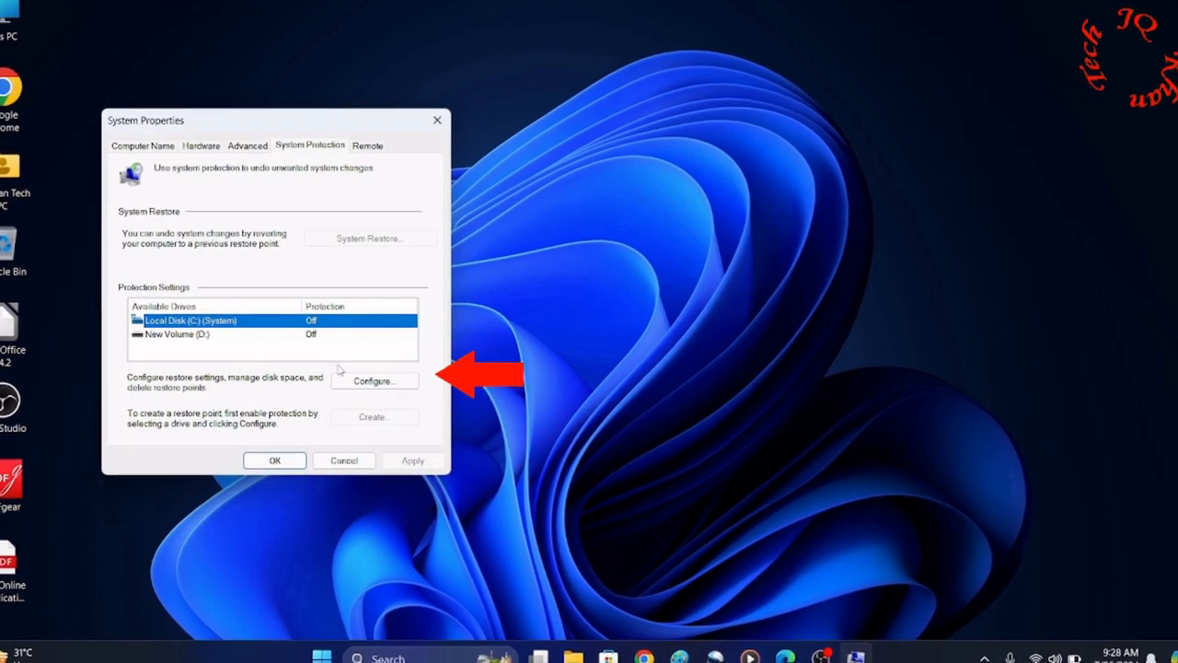
click(373, 381)
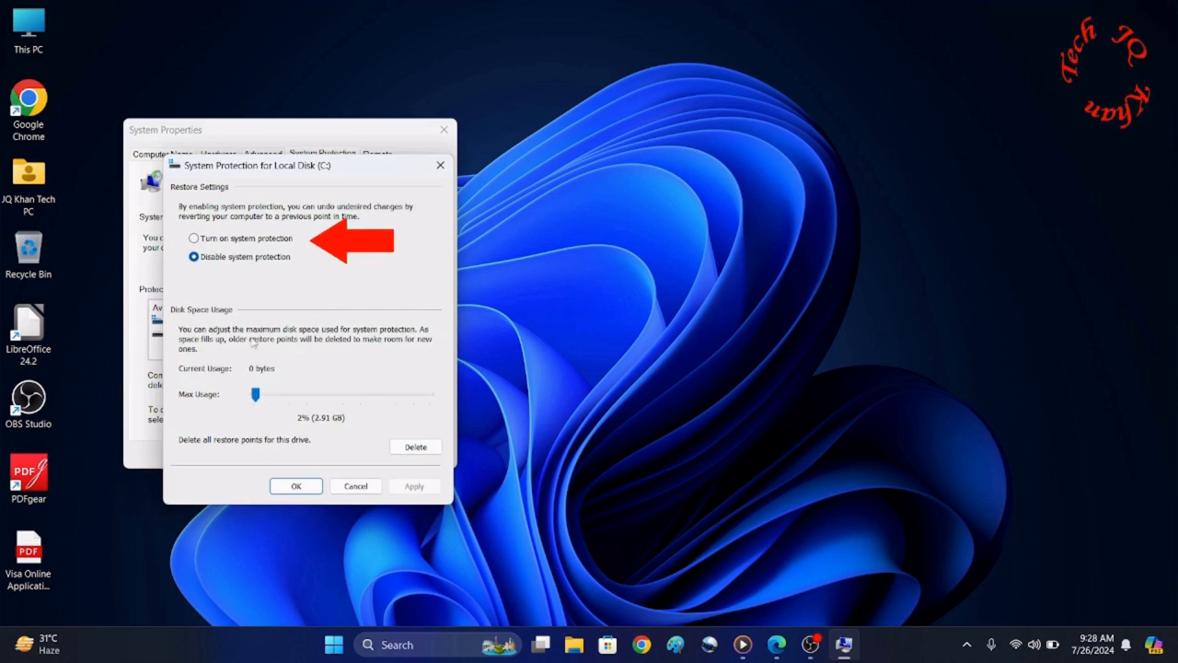
click(223, 240)
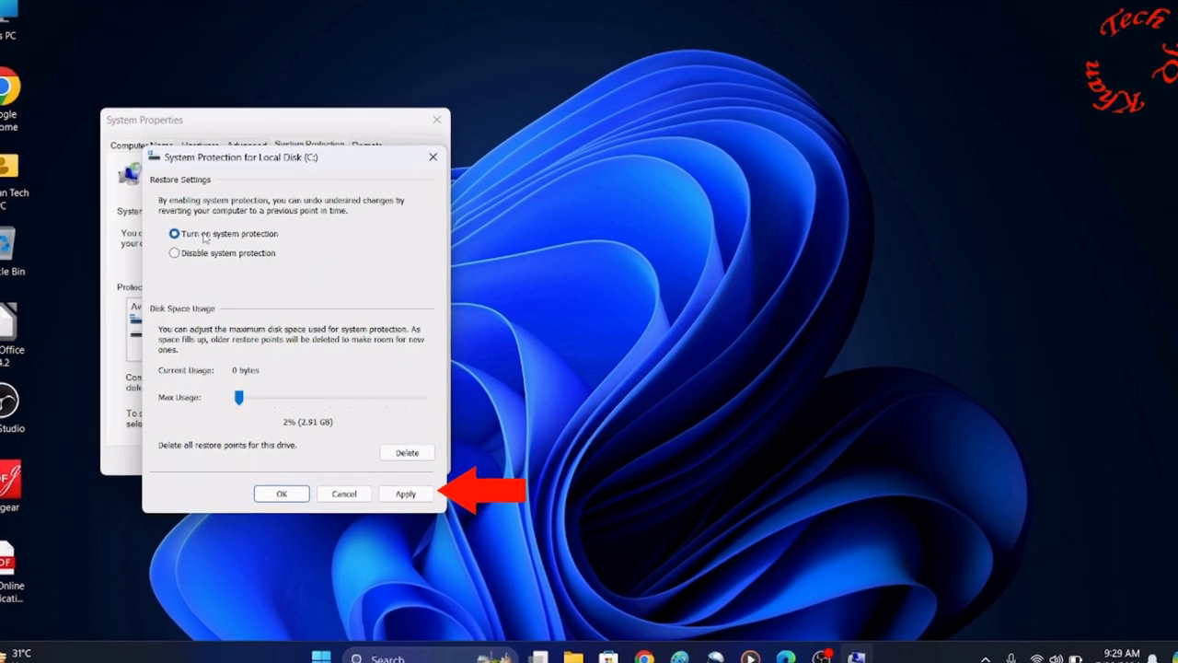
click(300, 487)
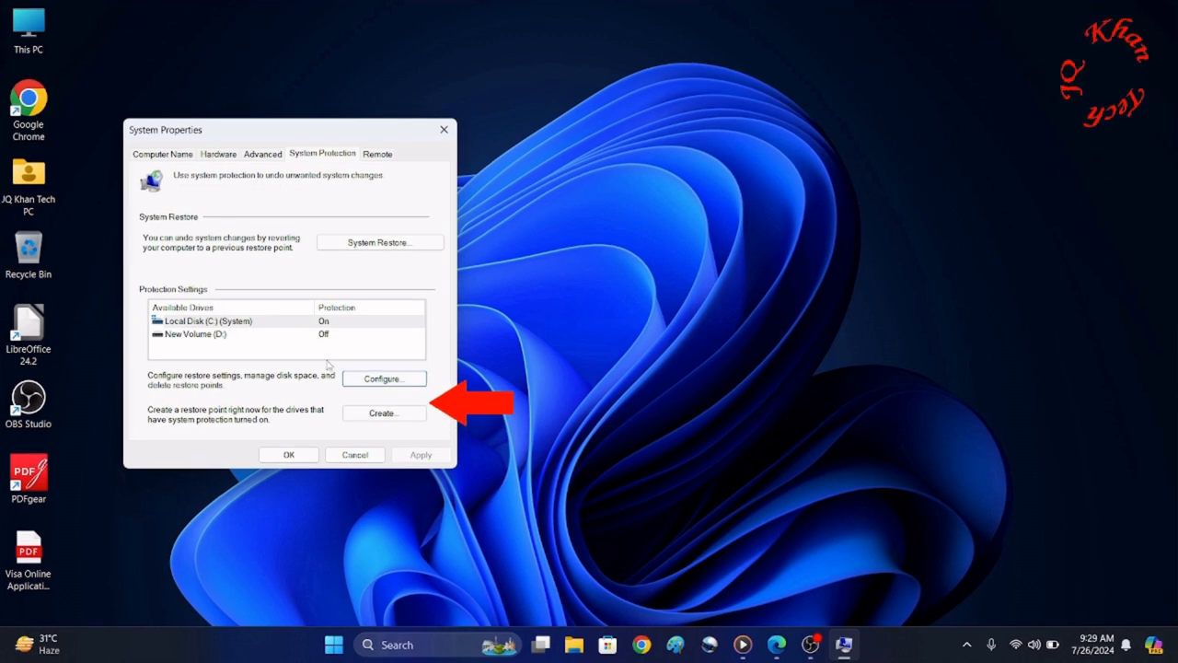
Create a restore point described as "Win 11 Dated 26 Jun 2024" for the protected drive and close the properties dialog.
click(380, 414)
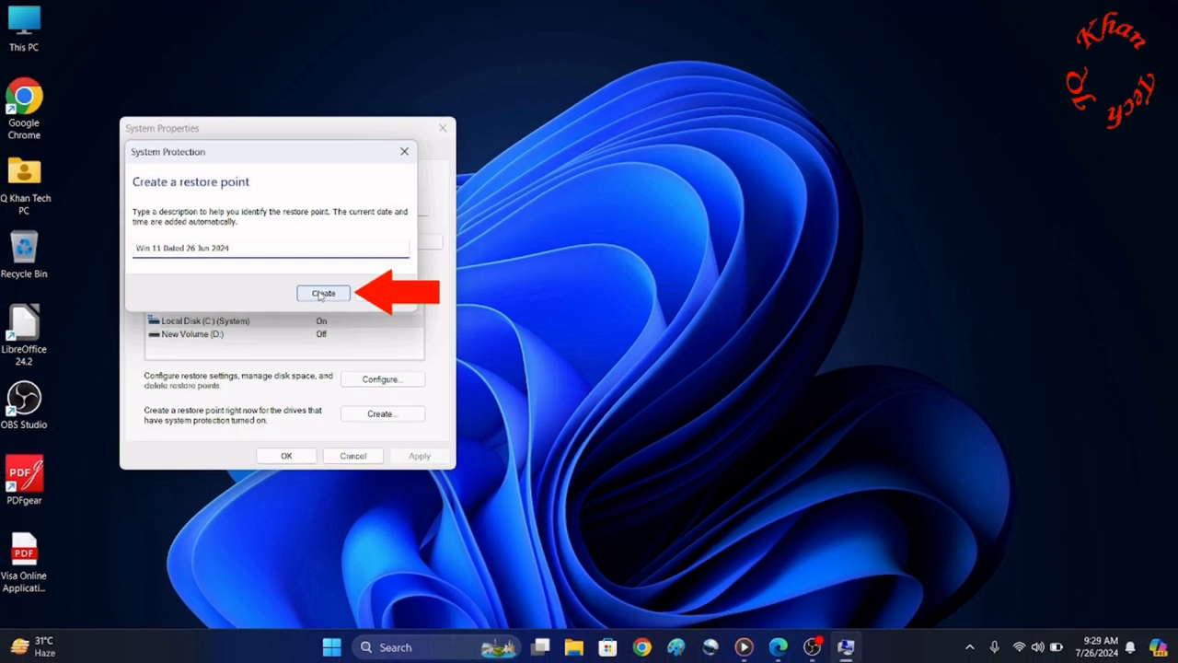
click(322, 294)
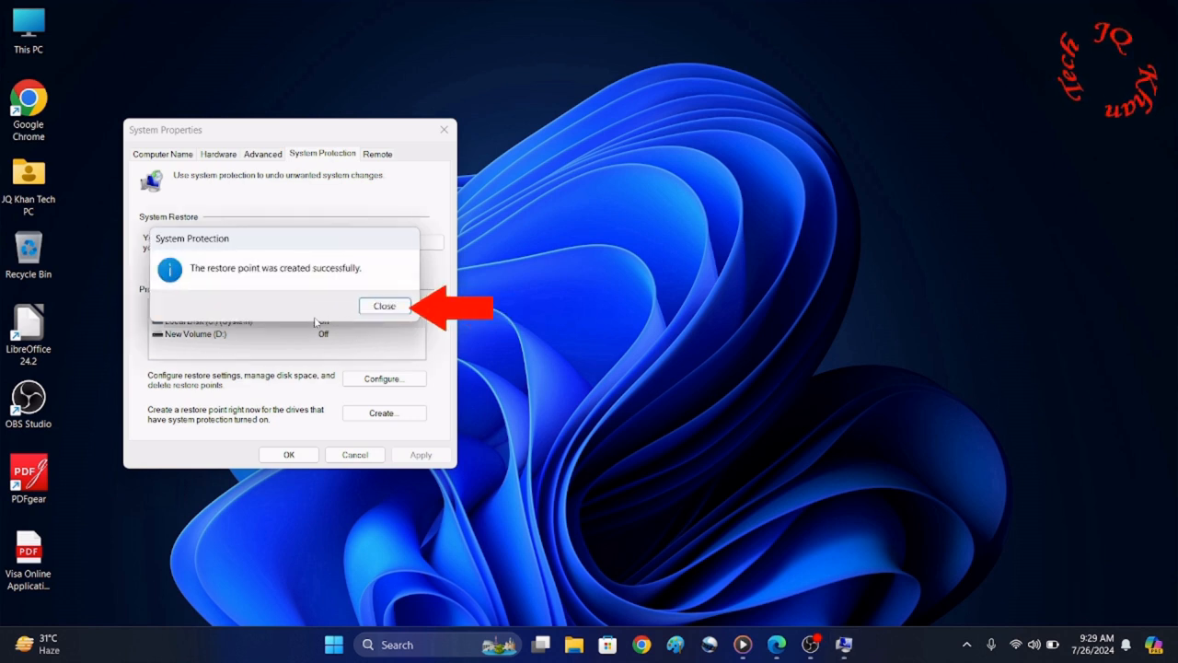
click(362, 309)
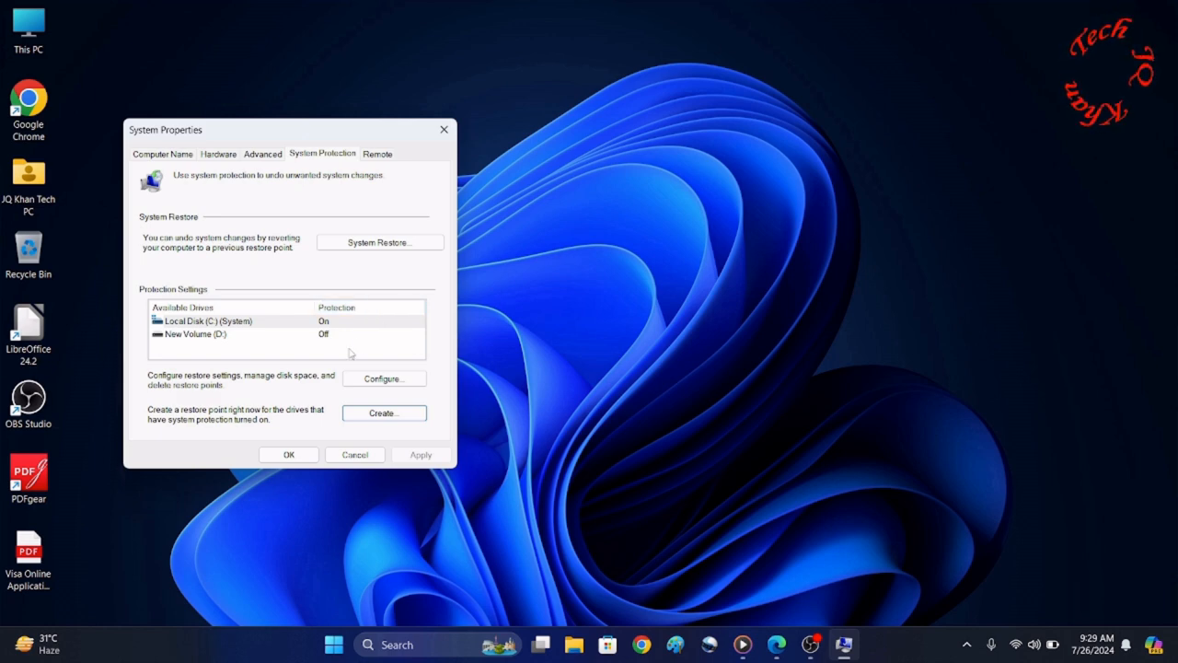
click(289, 454)
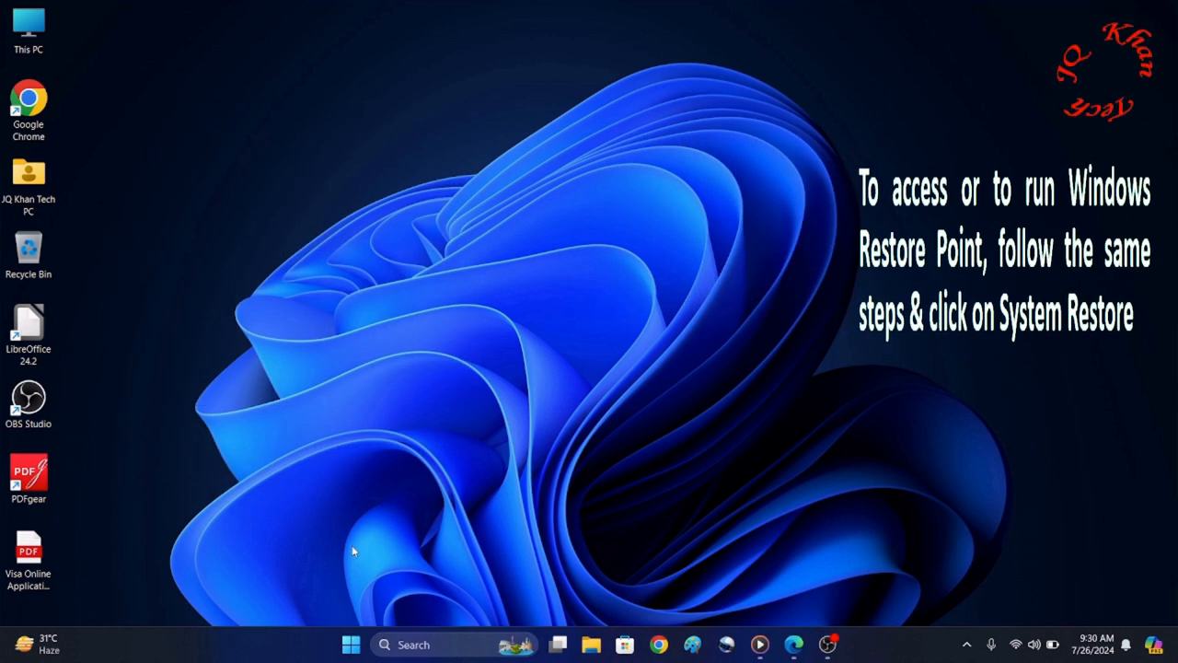
Search Windows for "res", open the restore point settings and launch System Restore.
click(351, 643)
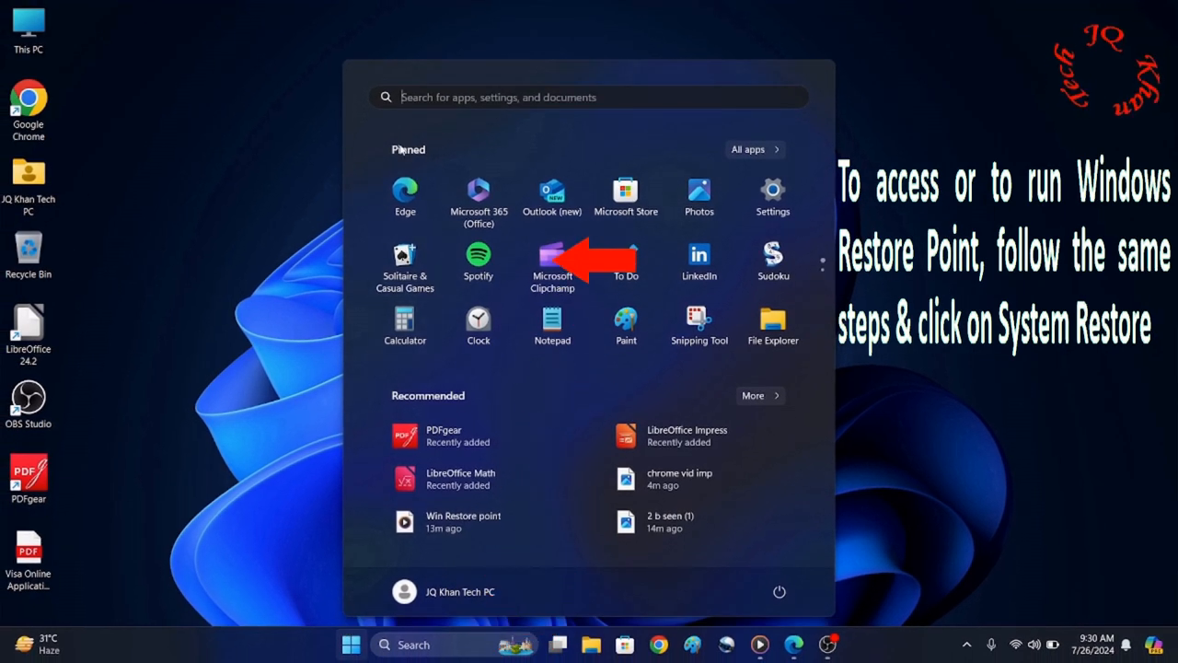
text(res)
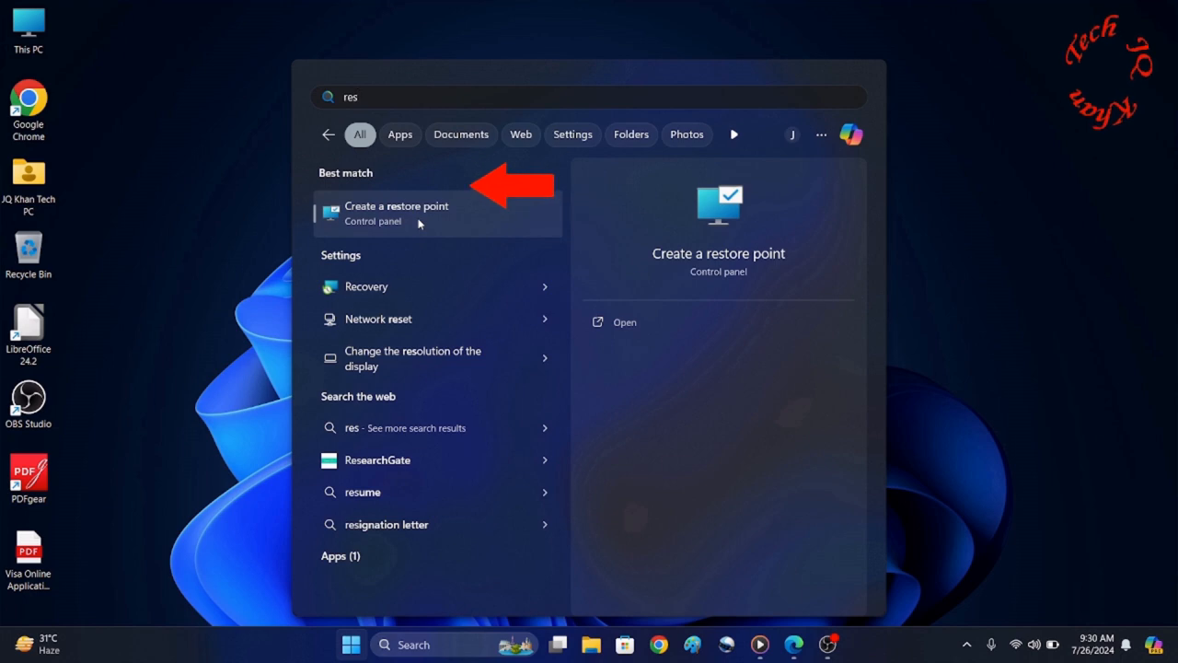
click(419, 224)
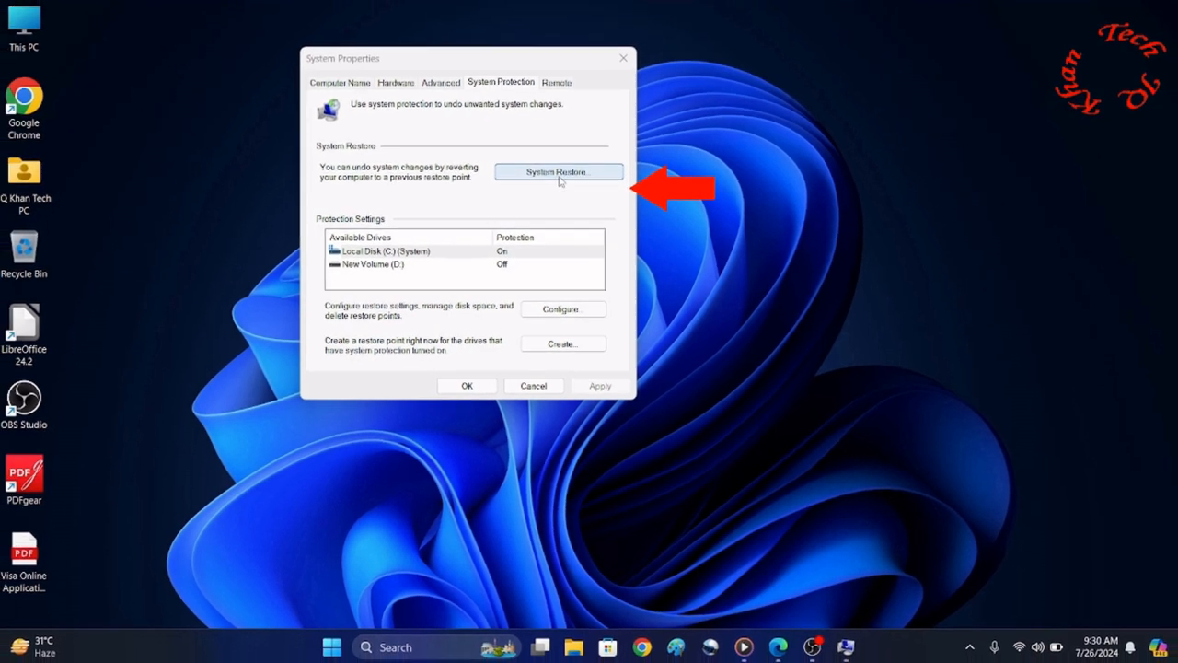
click(557, 172)
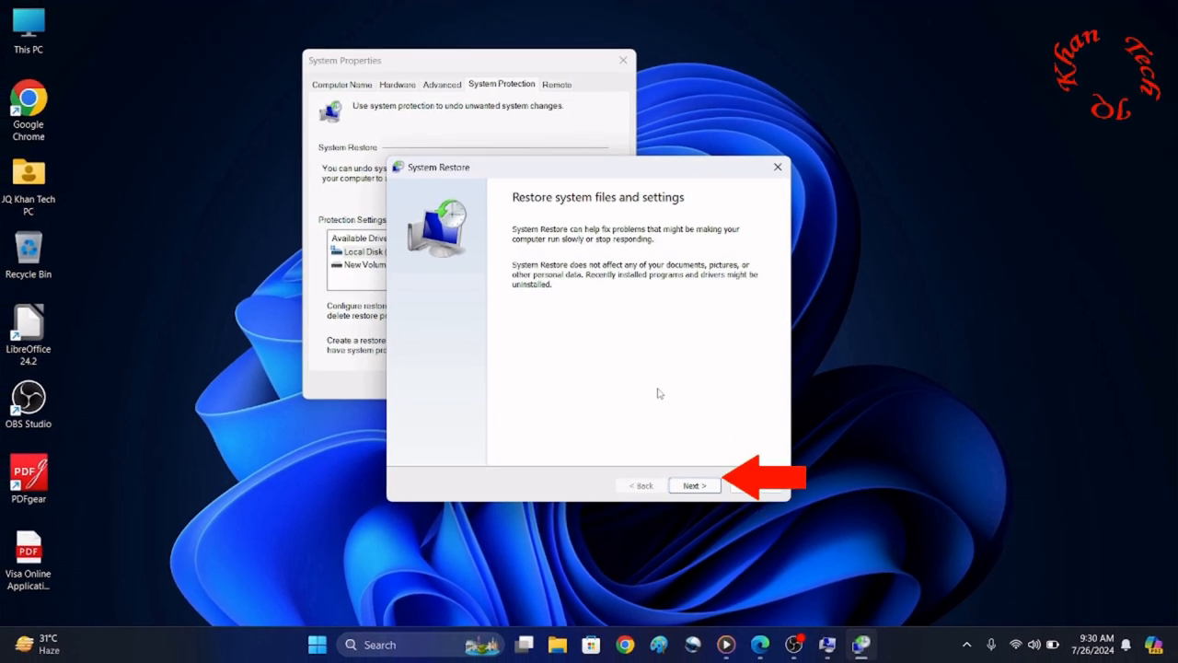
Select the restore point "Win 11 Dated 26 Jun 2024" and confirm restoring the computer to it.
click(681, 486)
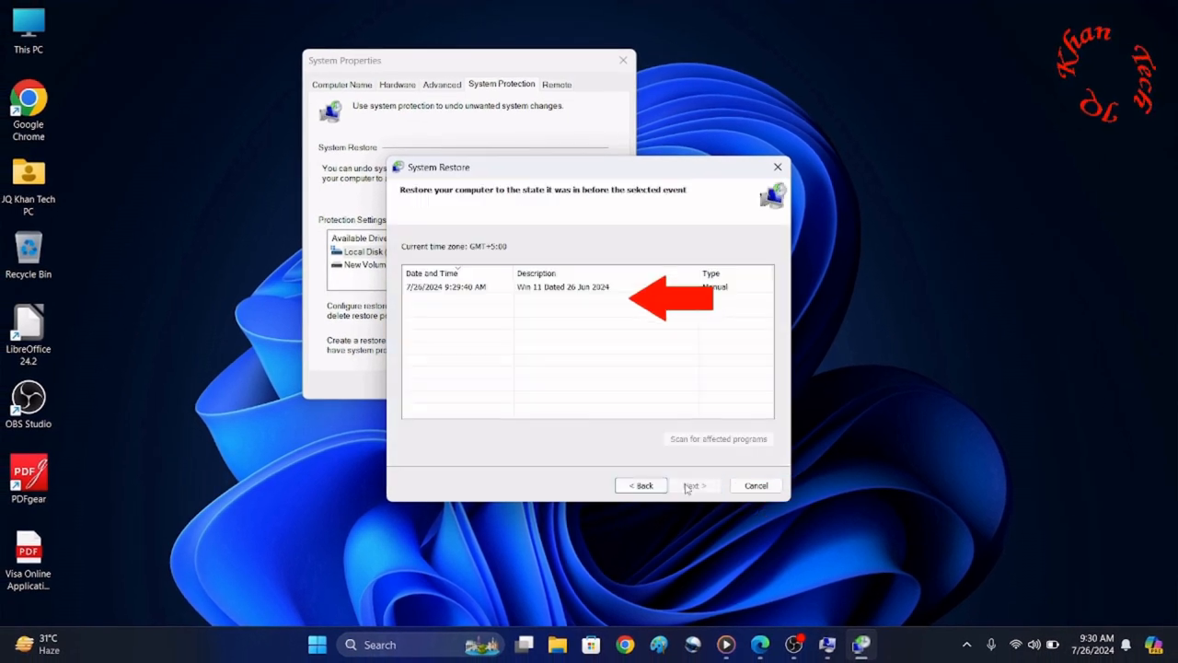
click(521, 288)
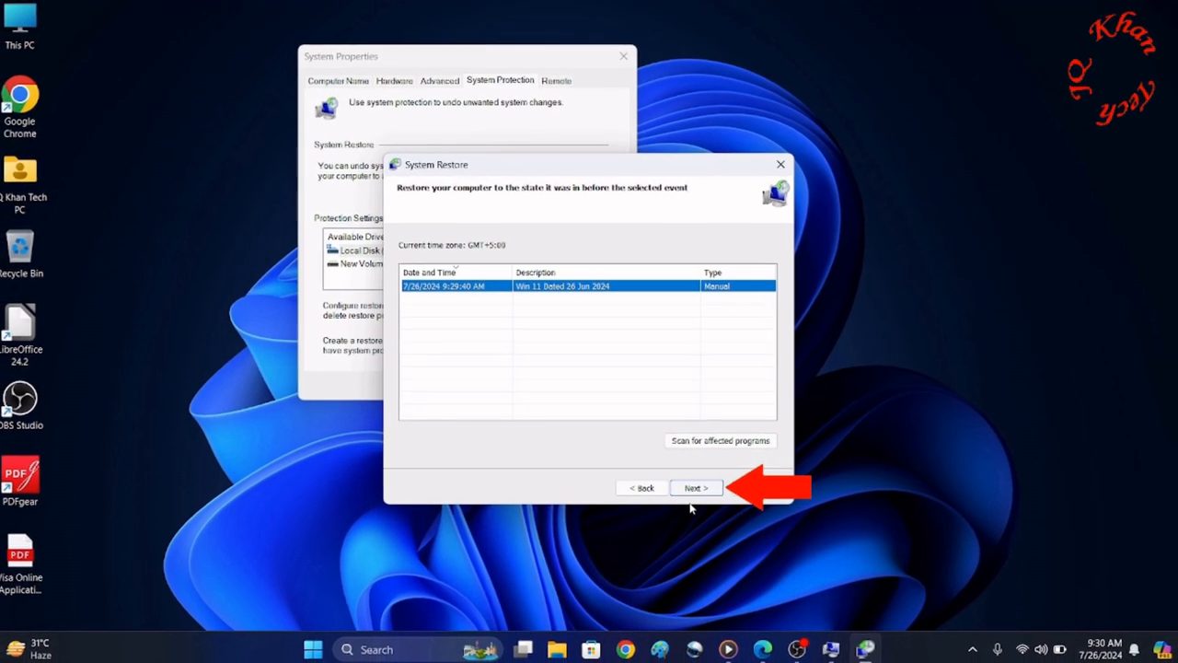
click(696, 487)
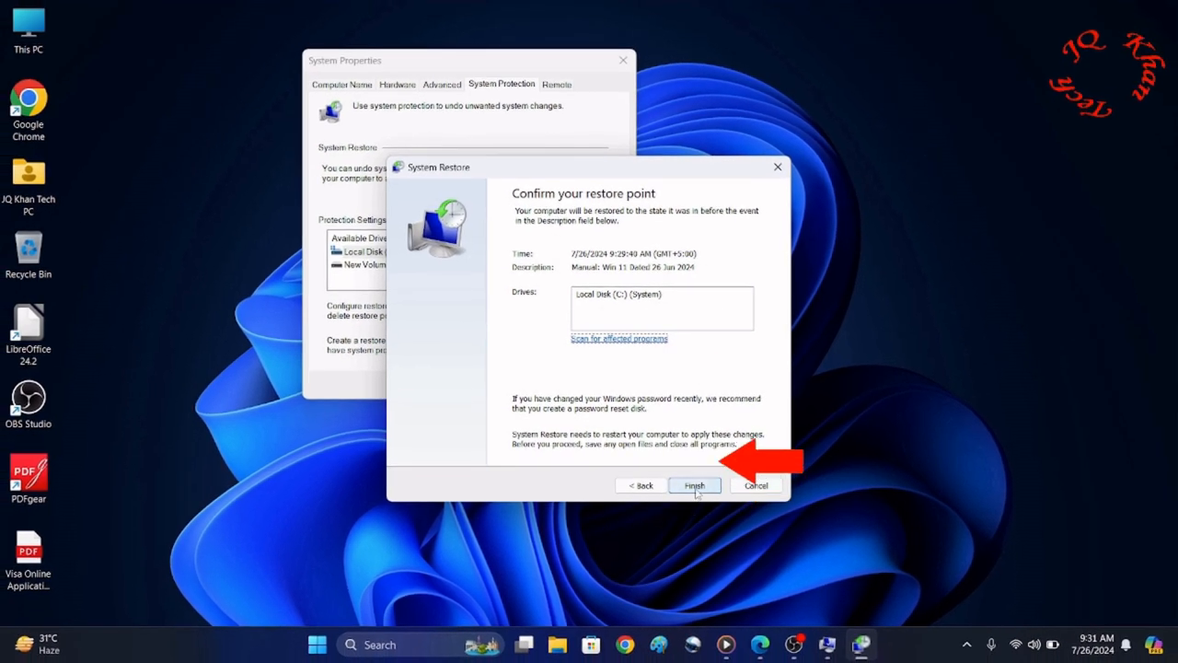
click(694, 486)
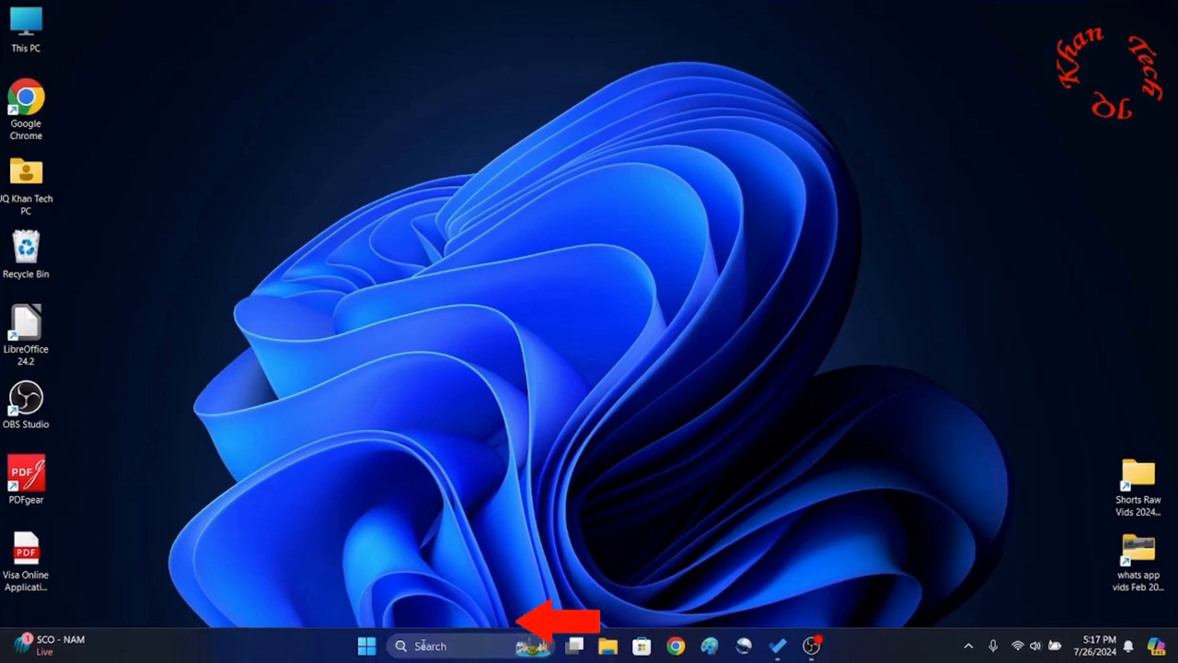
Search Windows for Control Panel, open it and go to the Recovery tools.
click(419, 646)
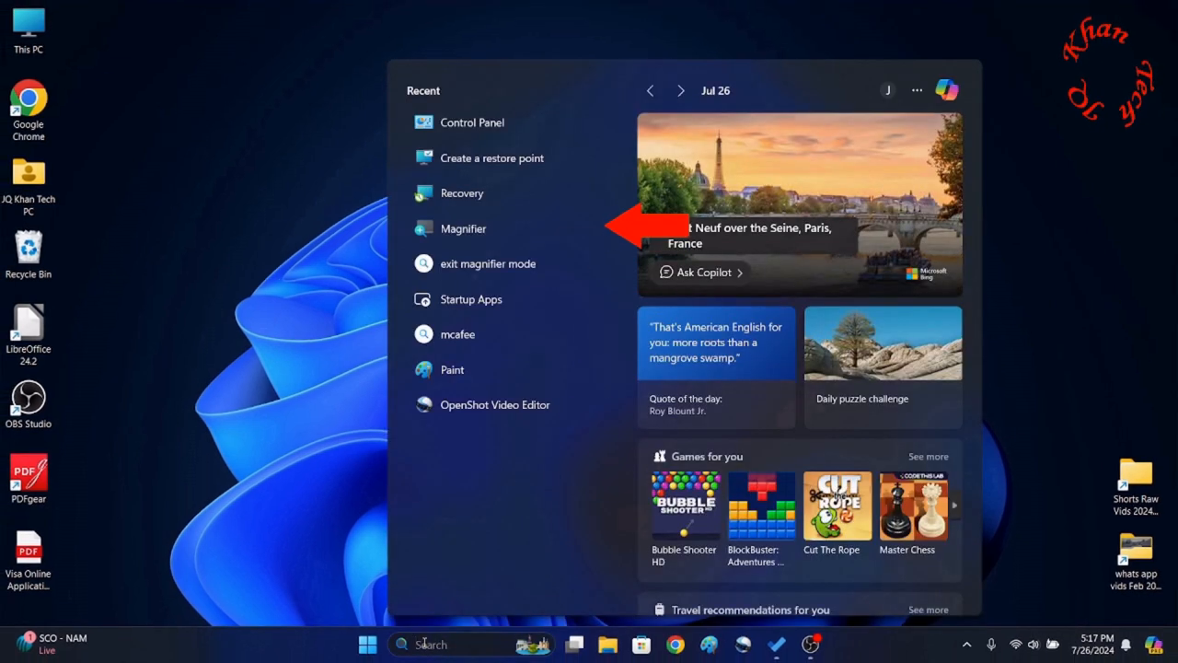
text(control Panel)
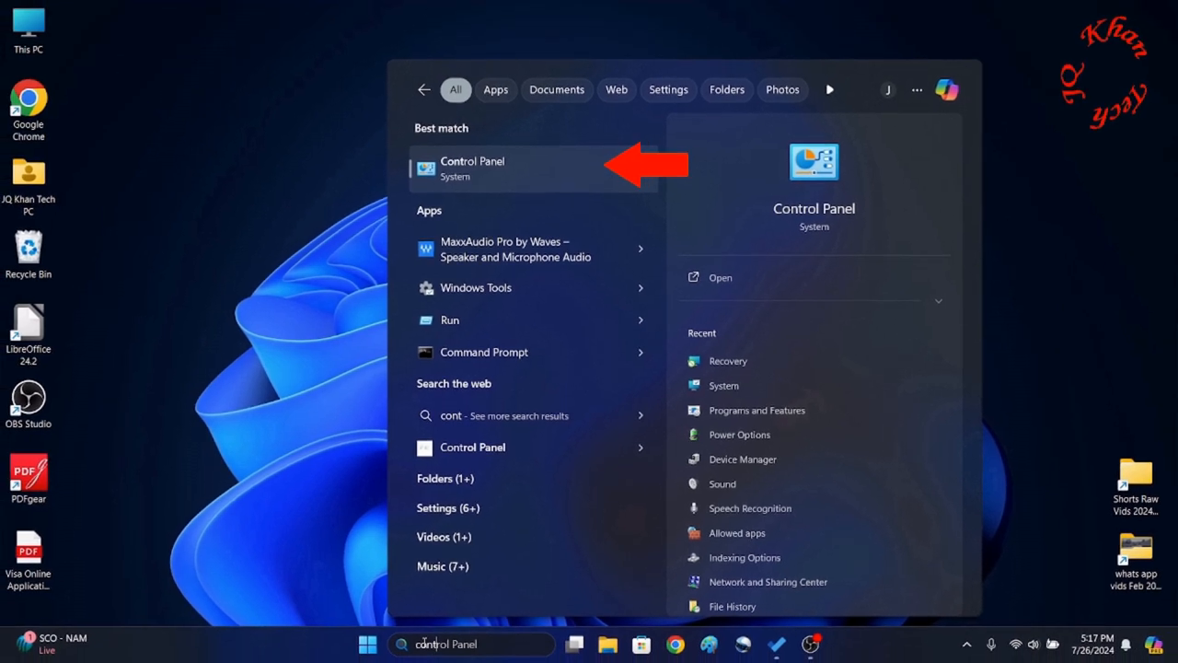
click(551, 182)
key(super+Up)
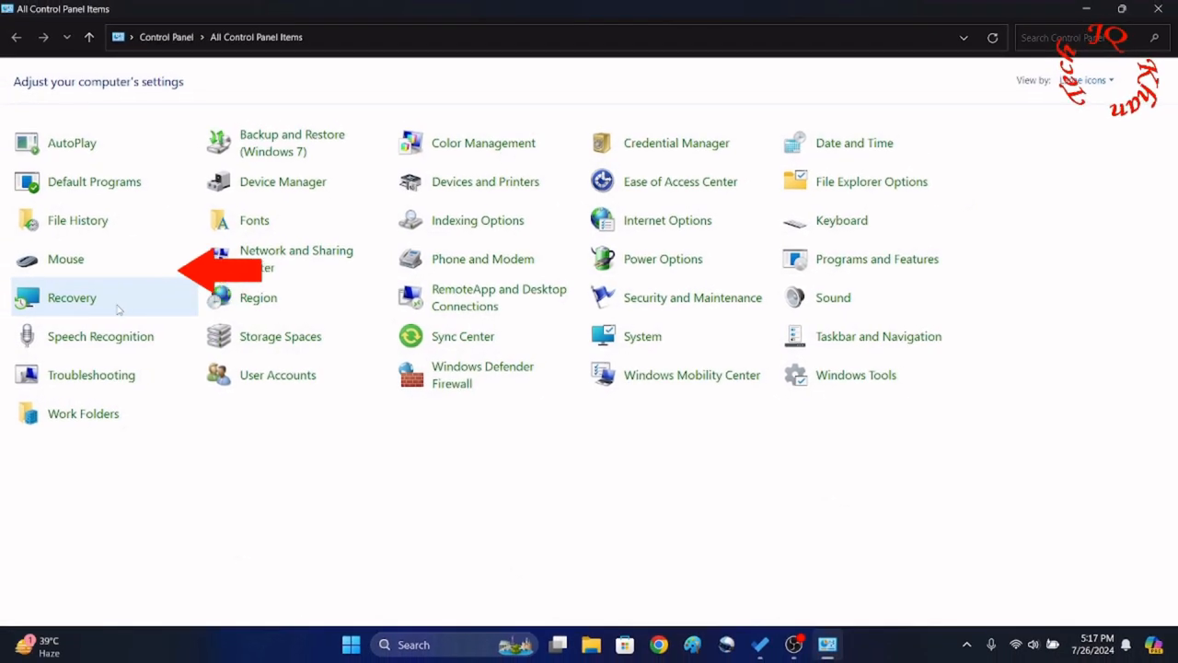
click(118, 309)
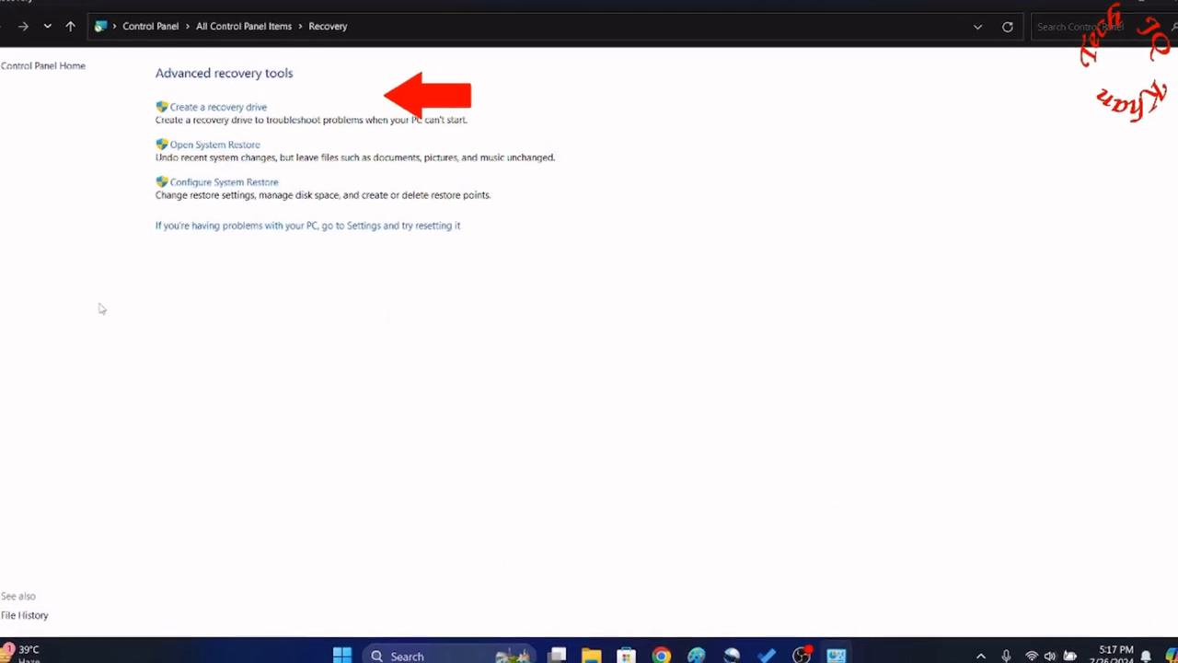
Start creating a recovery drive, keeping the system files backup enabled, and choose USB drive E: as the target.
click(226, 118)
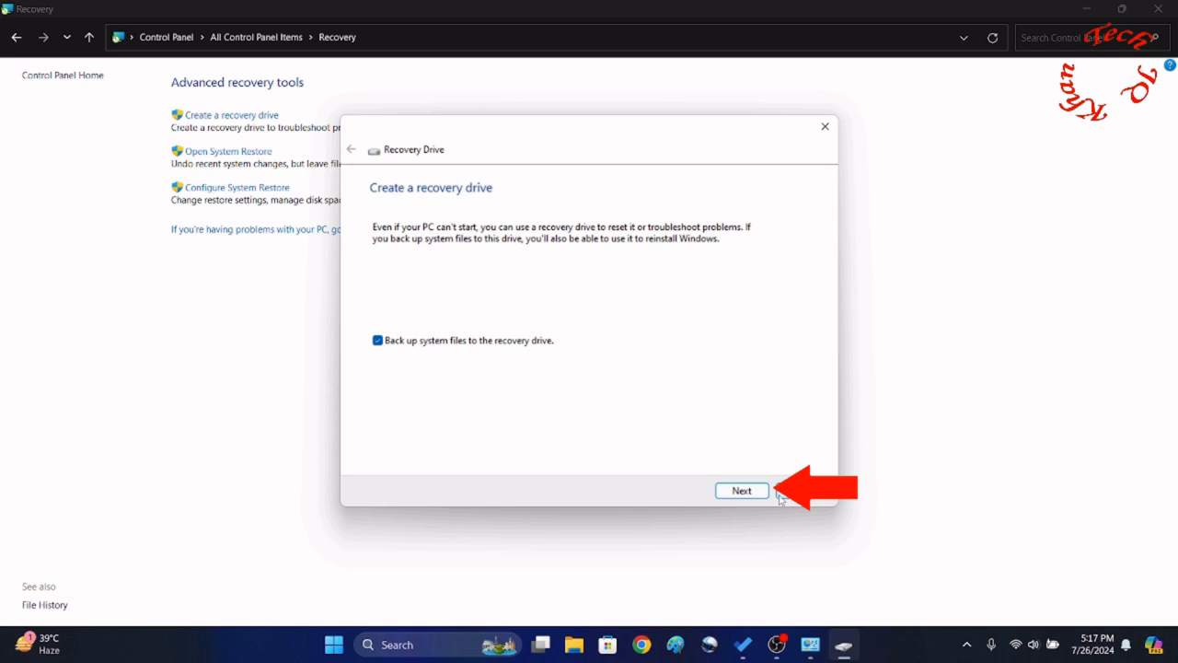
click(754, 495)
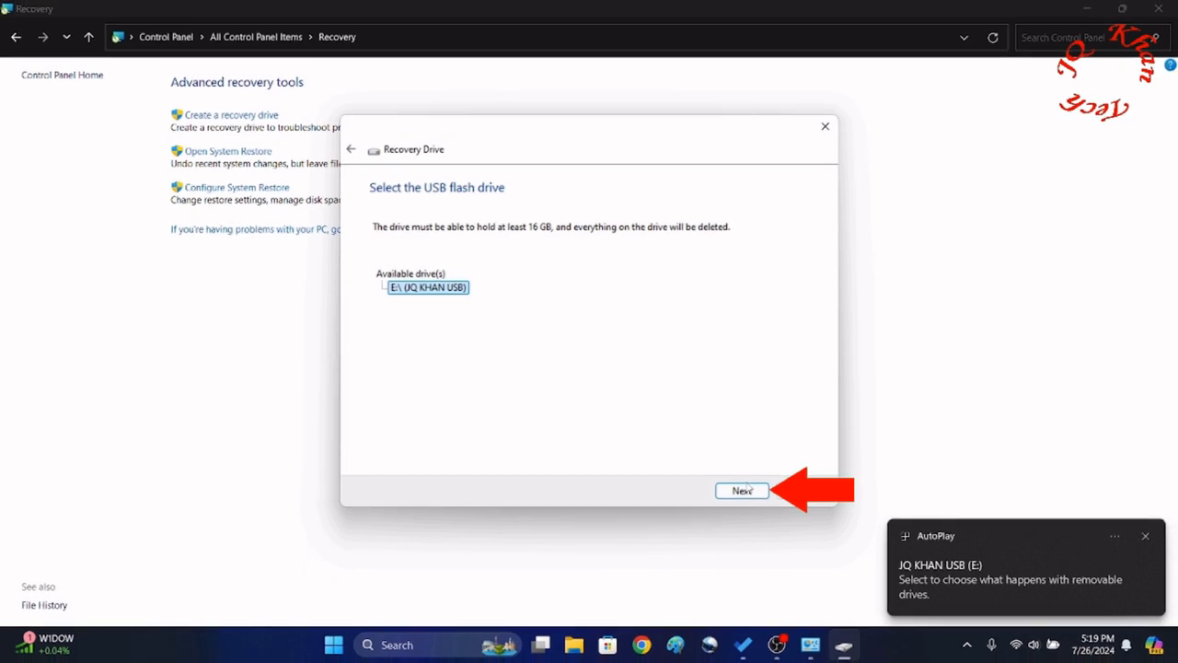
click(748, 489)
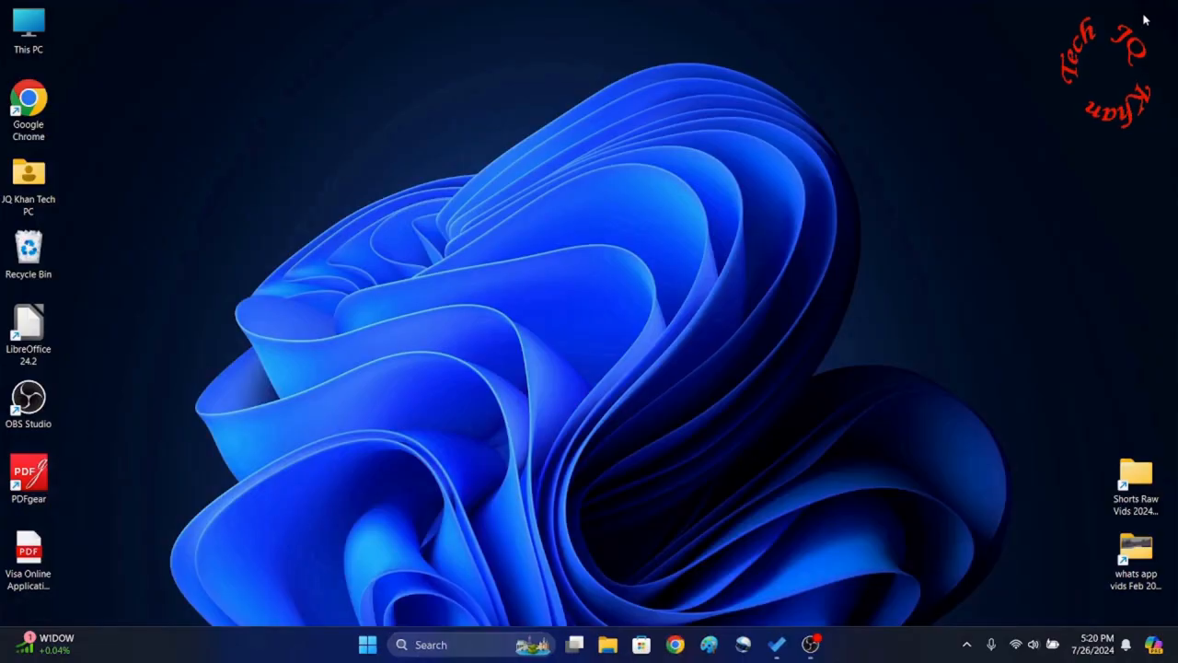
Search Windows for "co" to open Control Panel, and launch System Restore from its Recovery tools.
click(368, 644)
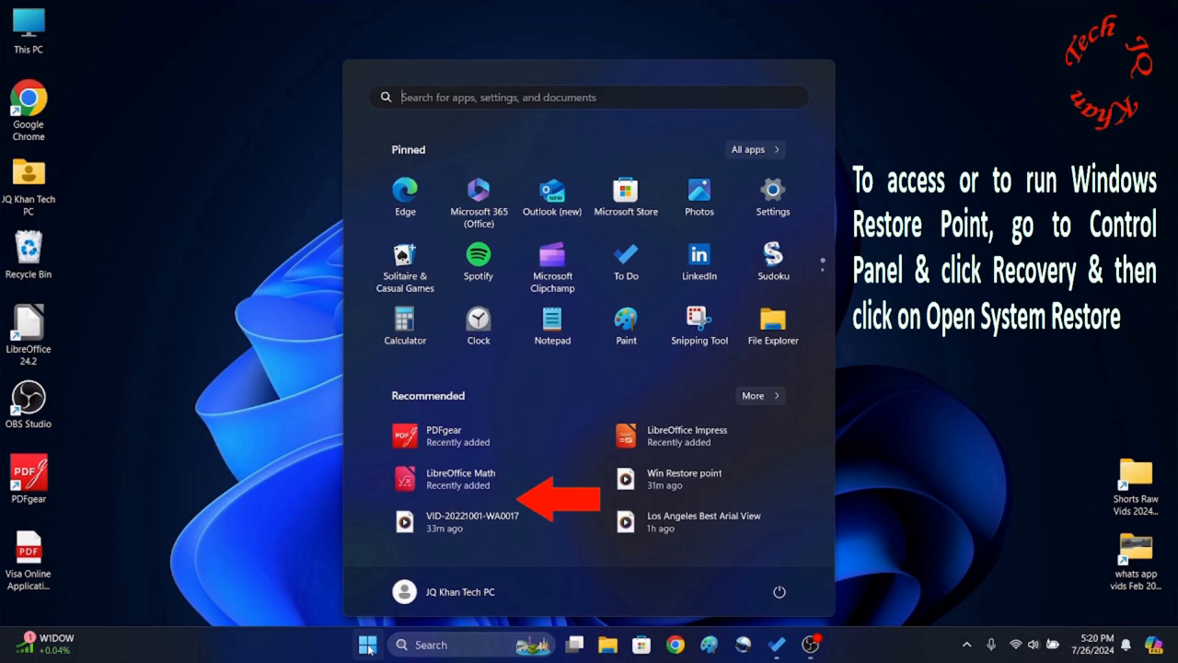
click(417, 647)
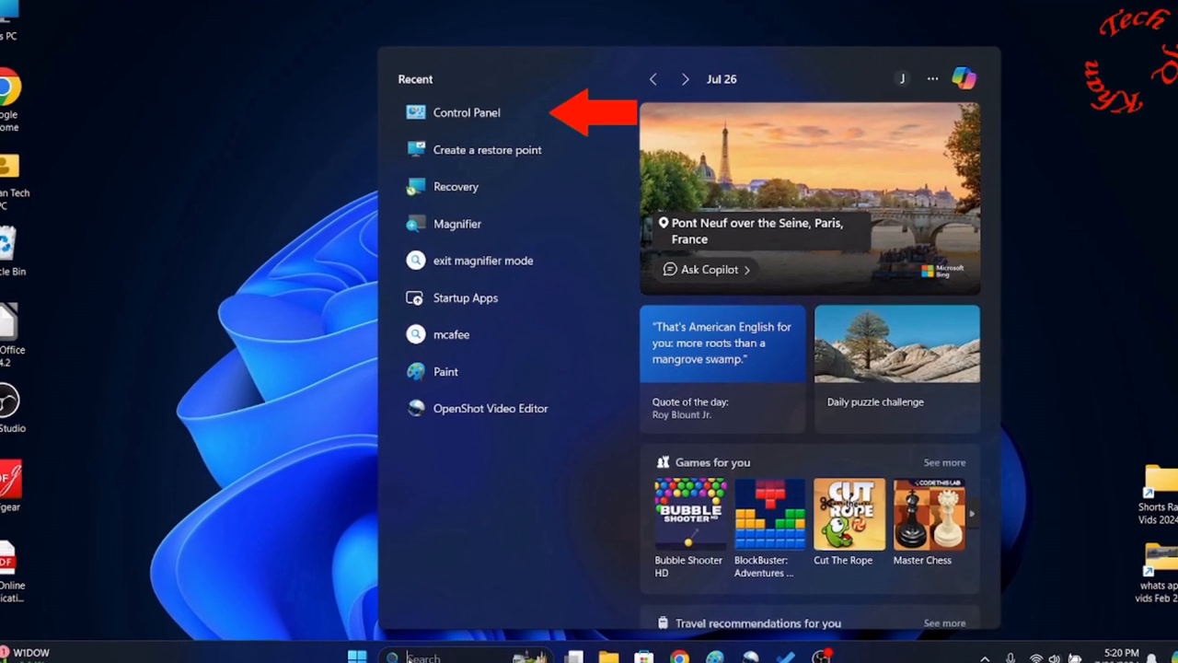
text(co)
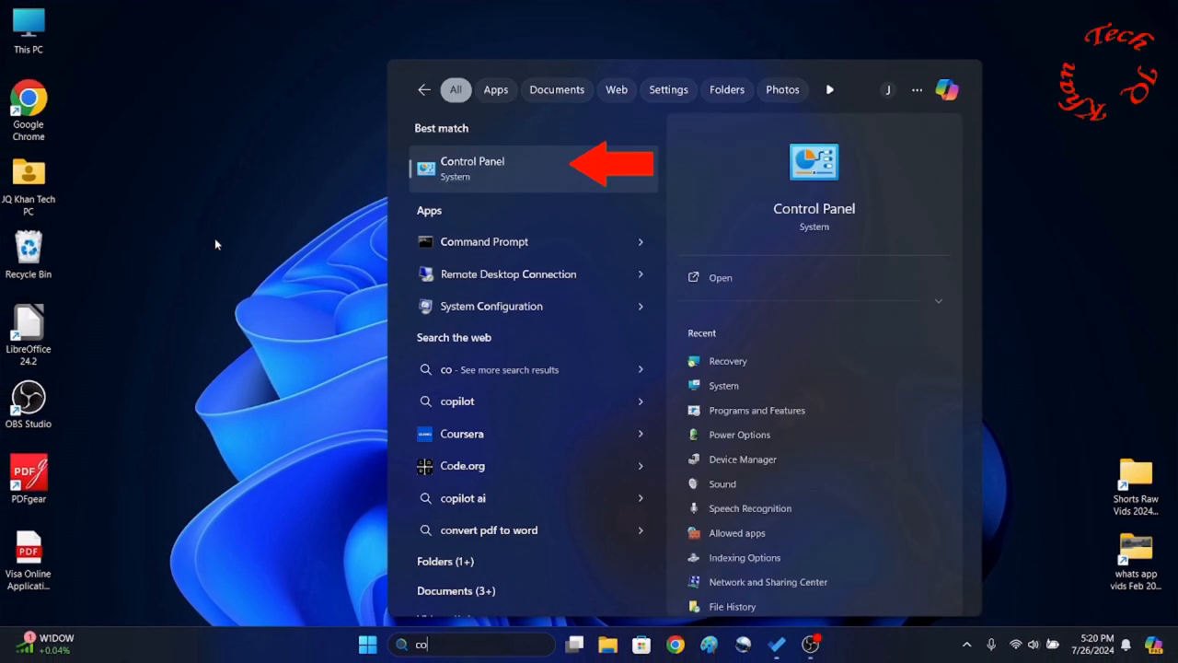
click(500, 173)
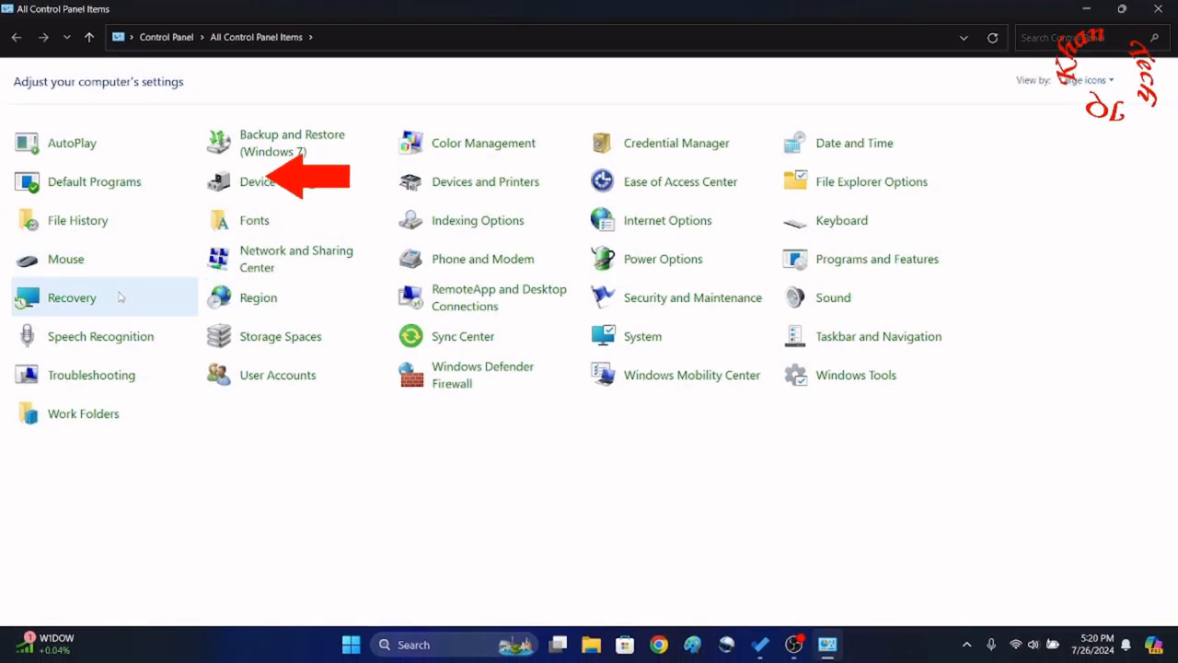
click(119, 296)
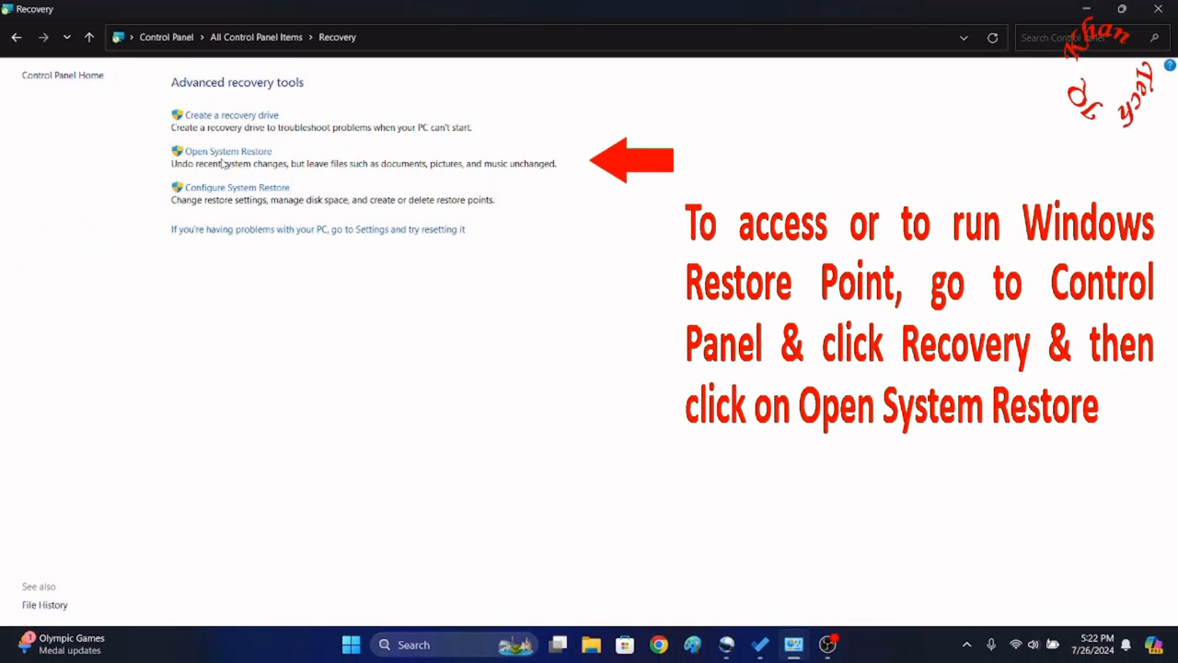
click(223, 154)
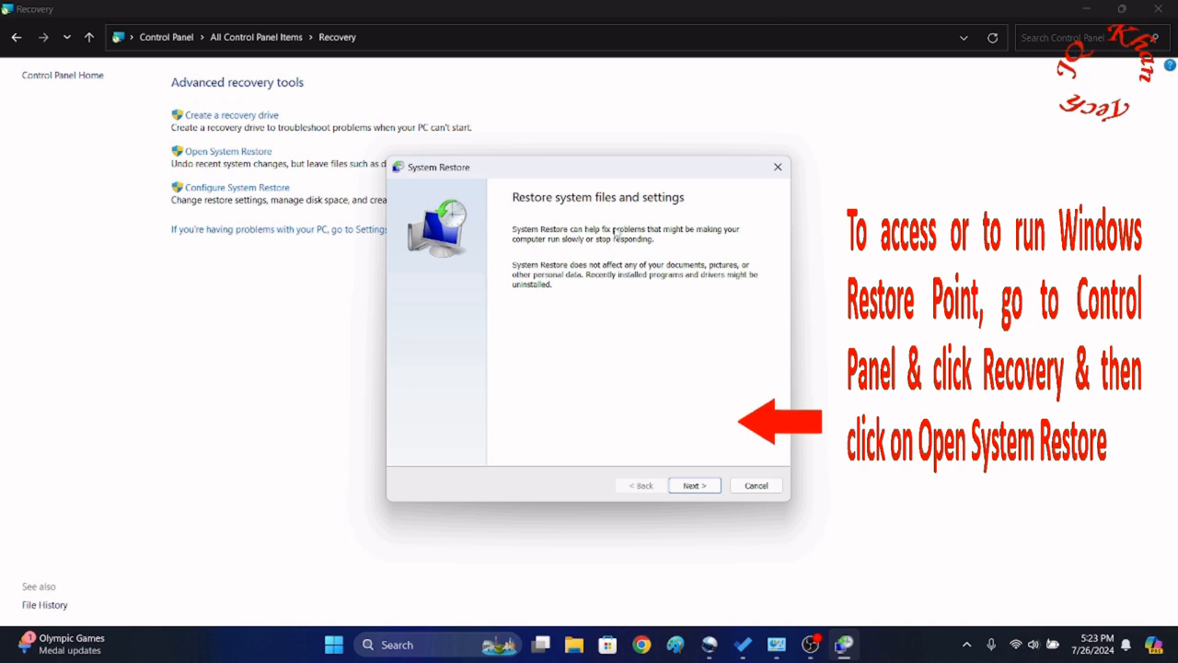
Select the restore point "JQK Win 11 Restore Point 26 Jul 2024" and finish the wizard to restore the computer to it.
click(673, 486)
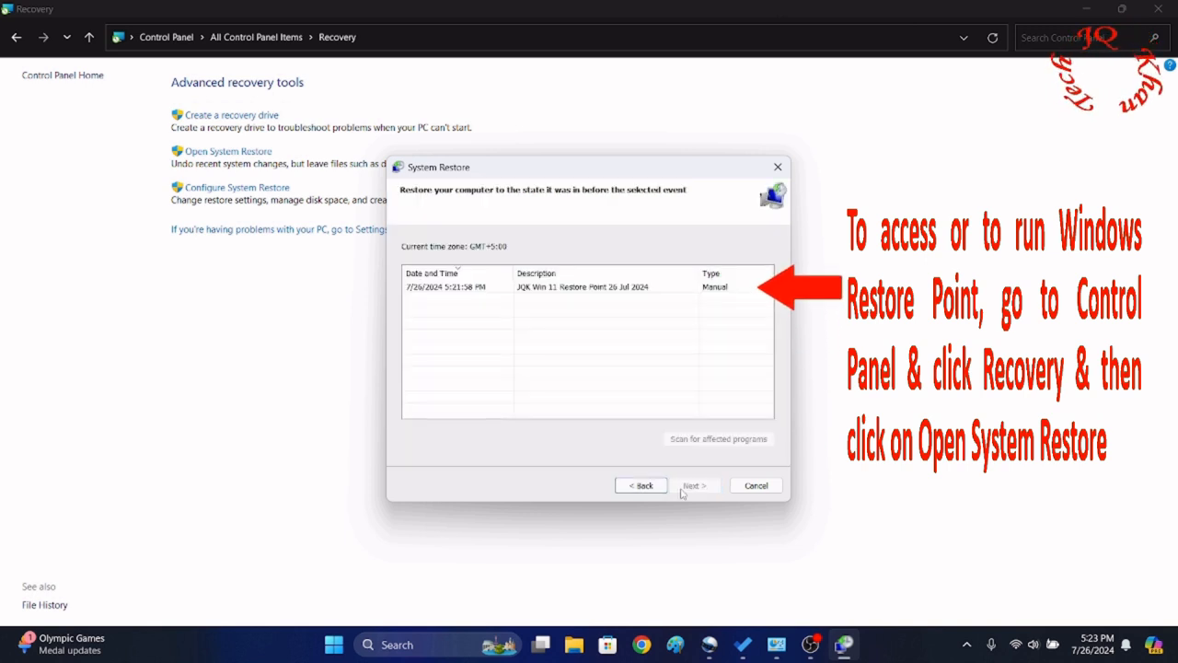
click(558, 289)
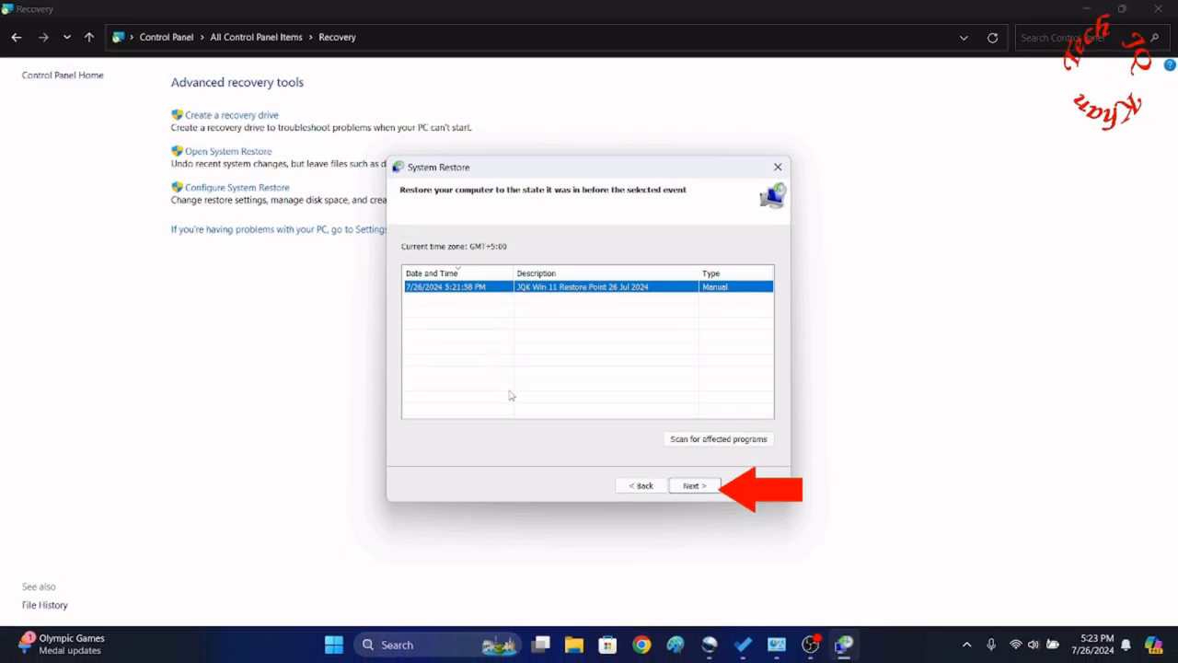
click(697, 489)
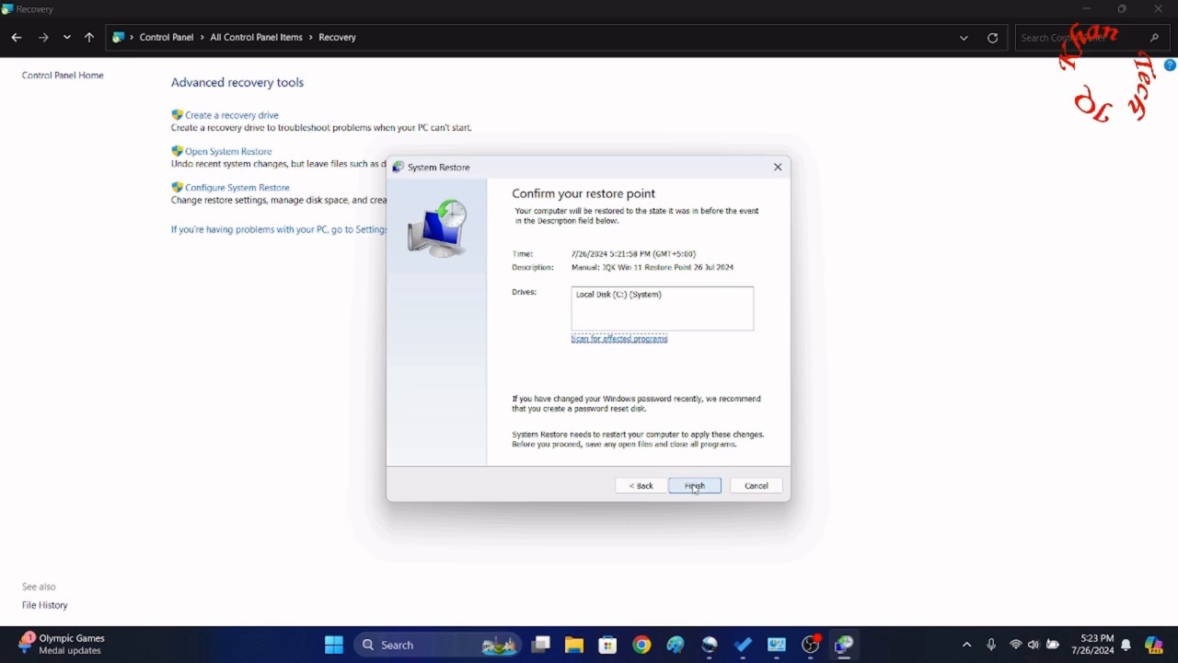
click(695, 486)
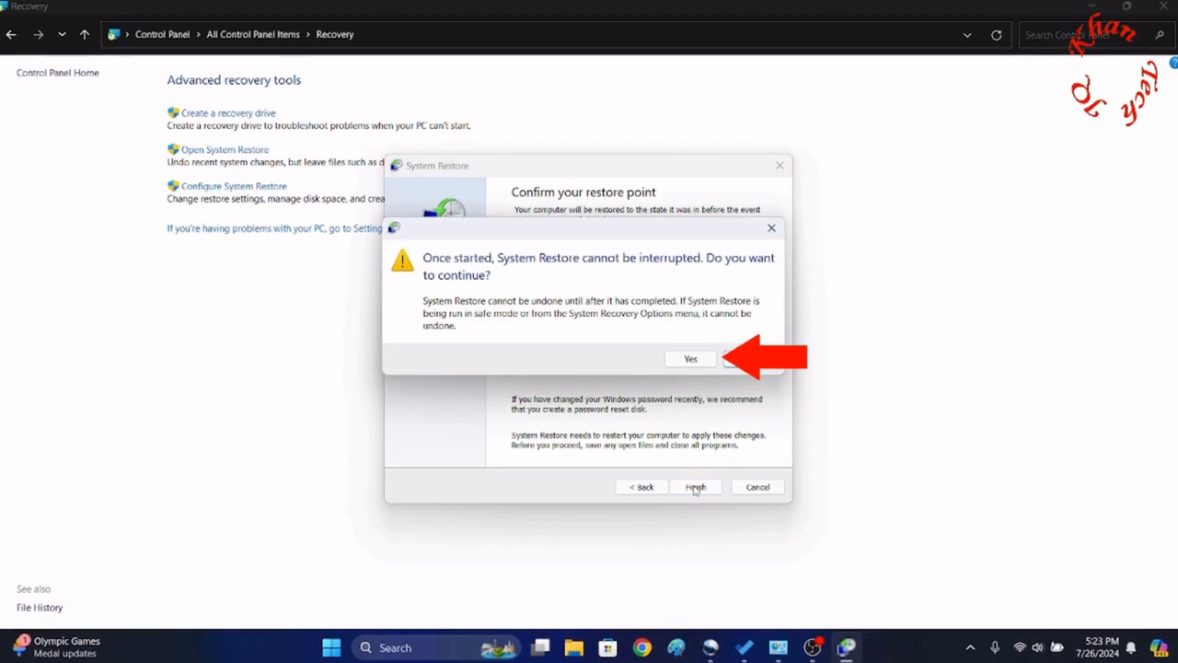